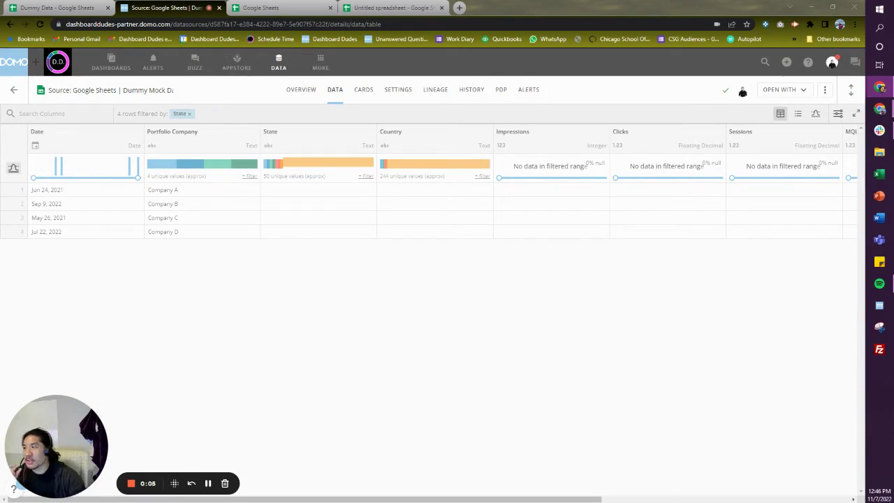
Step: Open the data imputation forum post and filter the Domo dataset's State column to blank values
left_click(879, 108)
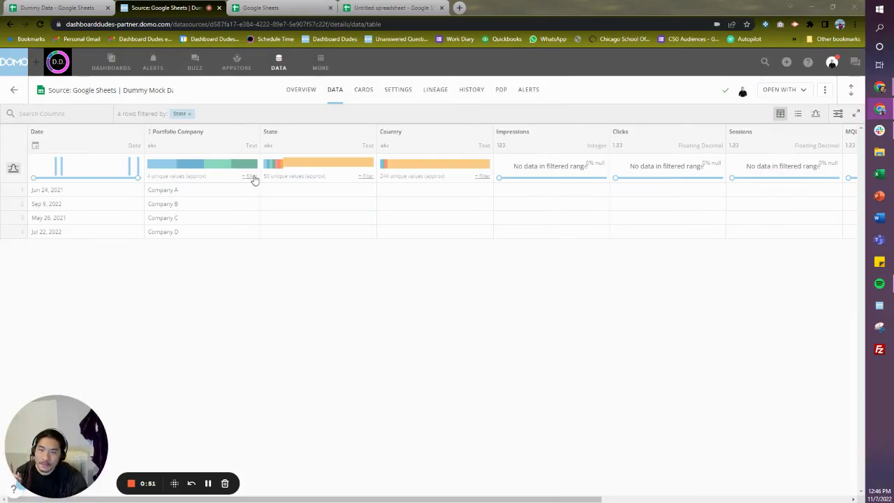
left_click(367, 176)
left_click(365, 228)
left_click(358, 304)
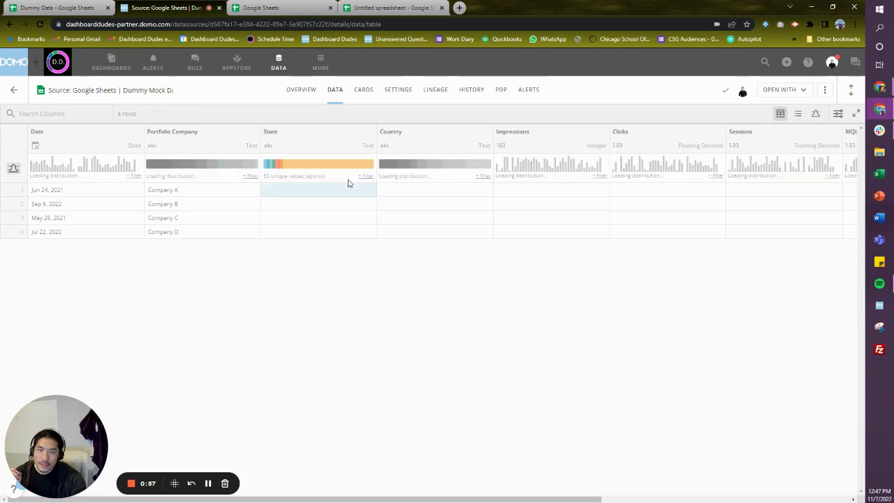
scroll(236, 248, "down", 6)
scroll(236, 248, "down", 2)
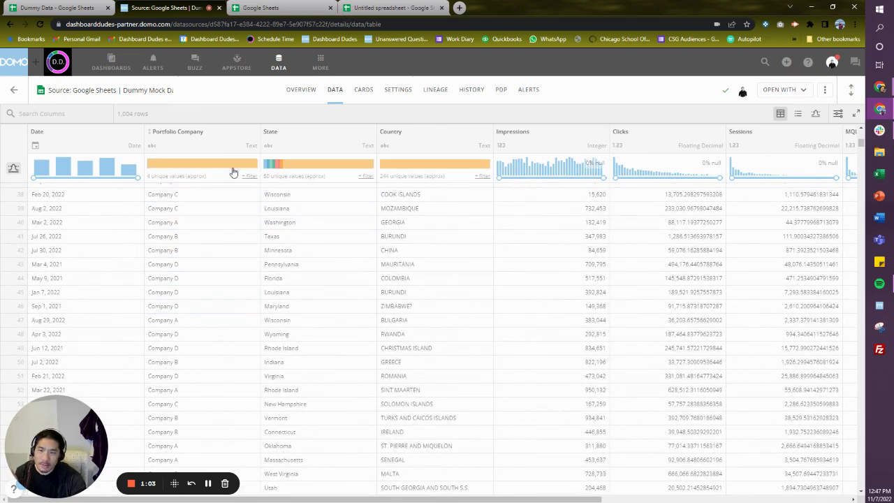
left_click(364, 176)
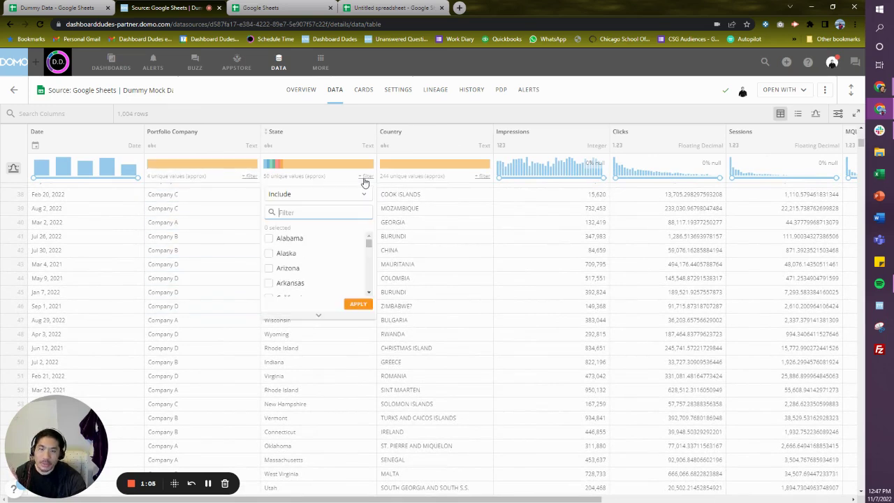
left_click_drag(369, 248, 369, 290)
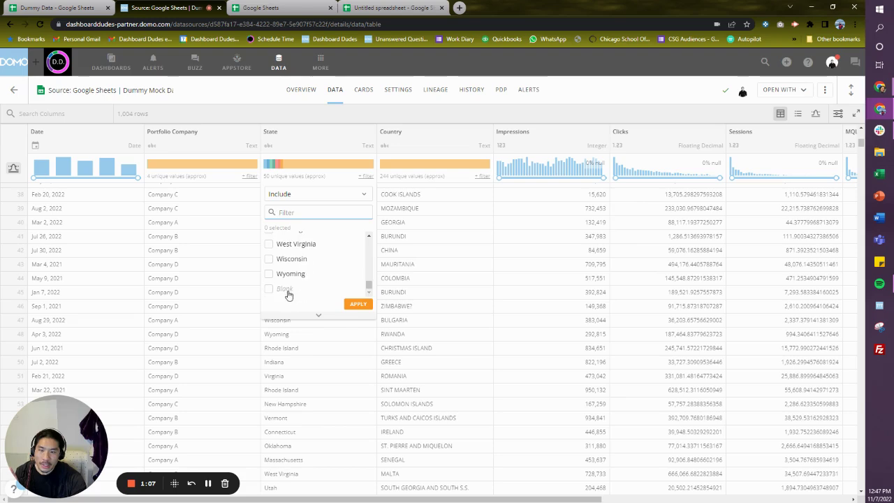
left_click(287, 293)
left_click(356, 304)
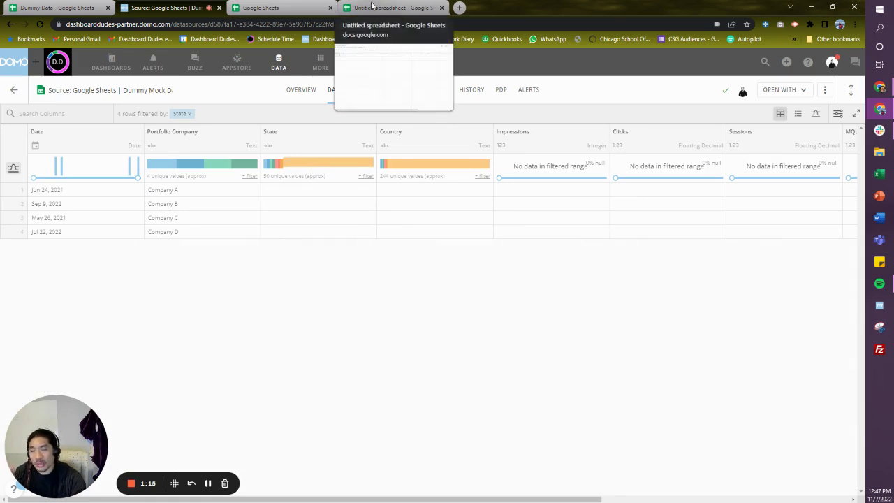
Step: In the untitled spreadsheet, enter a Company header with Company A, B, C and D below it
left_click(372, 6)
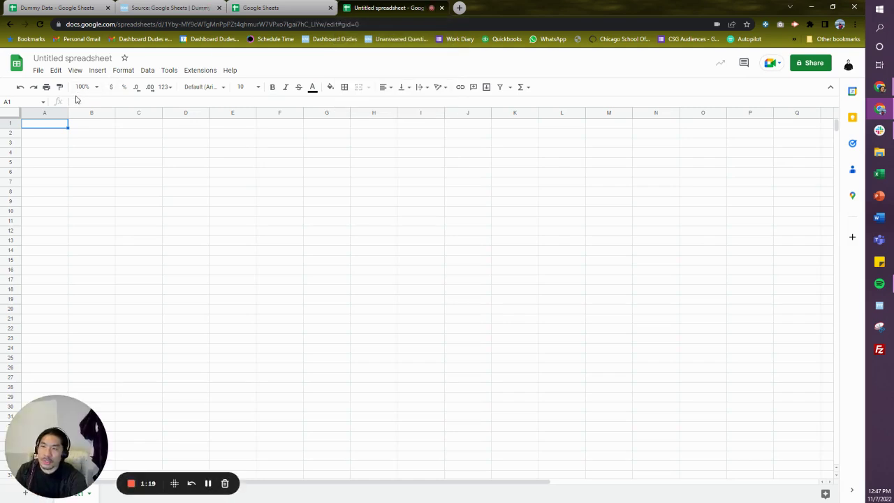
type("Company")
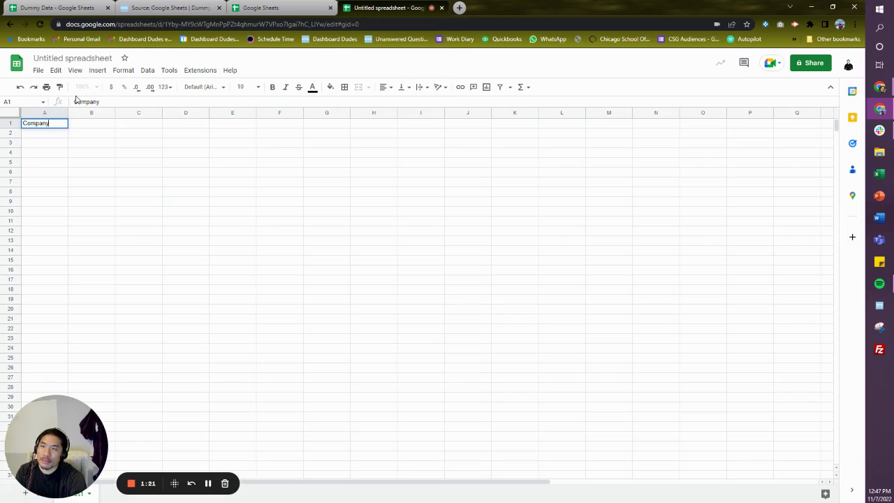
key("Return")
type("Company A")
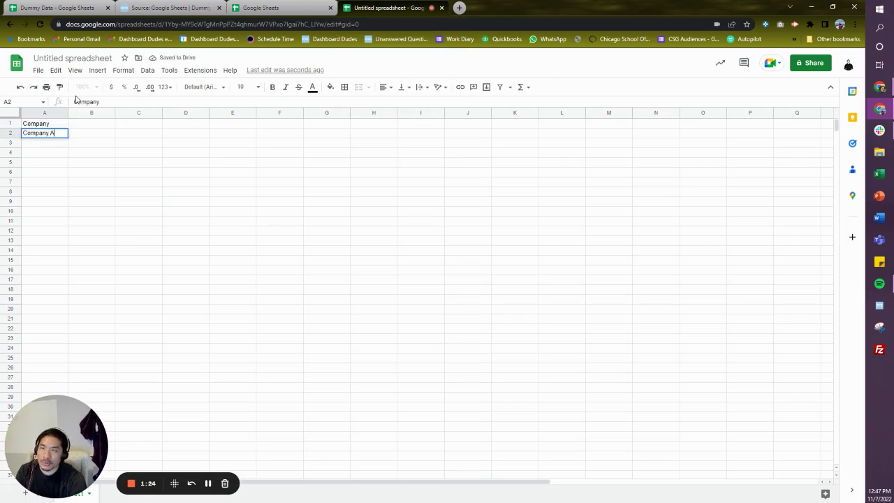
key("Return")
type("Compa")
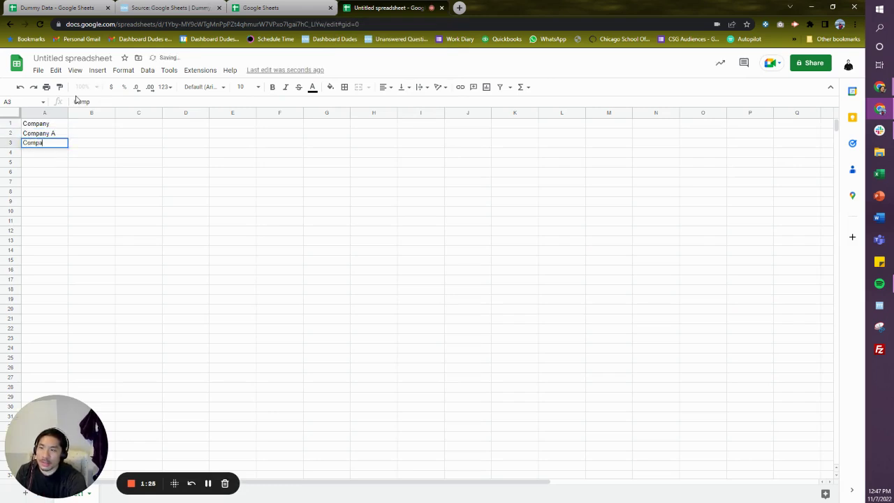
key("Return")
type("Company C")
key("Return")
type("Comp")
key("Return")
Step: Add a State column (Illinois, Hawaii, Alaska, New York) and copy the A1:B5 table
key("Up")
key("Right")
key("Right")
key("Up")
key("Up")
key("Up")
key("Up")
key("Left")
type("Sta")
key("Return")
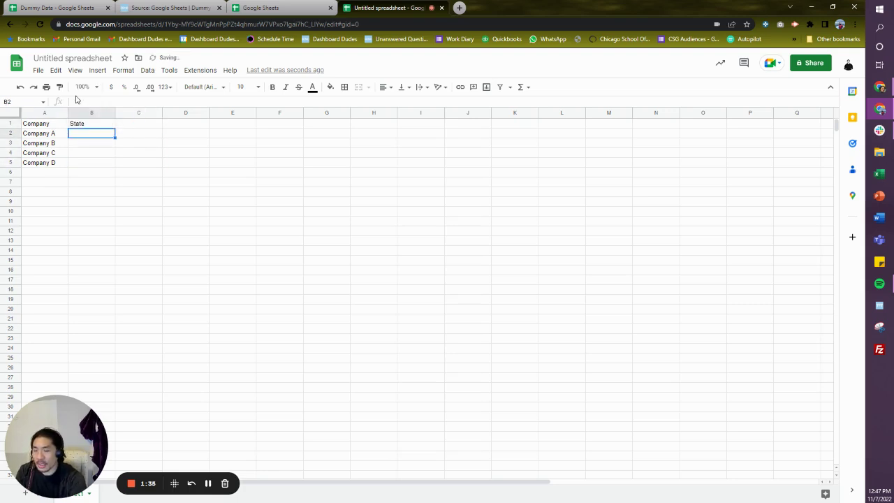
type("Il")
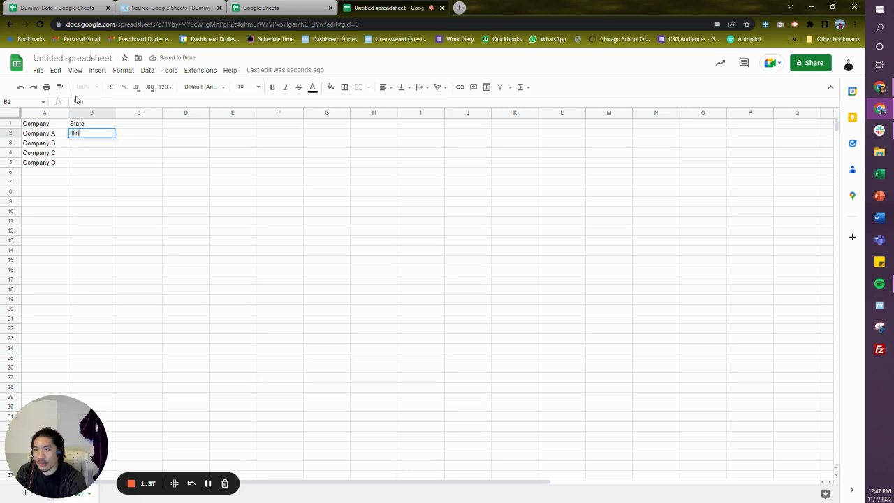
type("linois")
key("Return")
type("Hawaii")
key("Return")
type("Alaska")
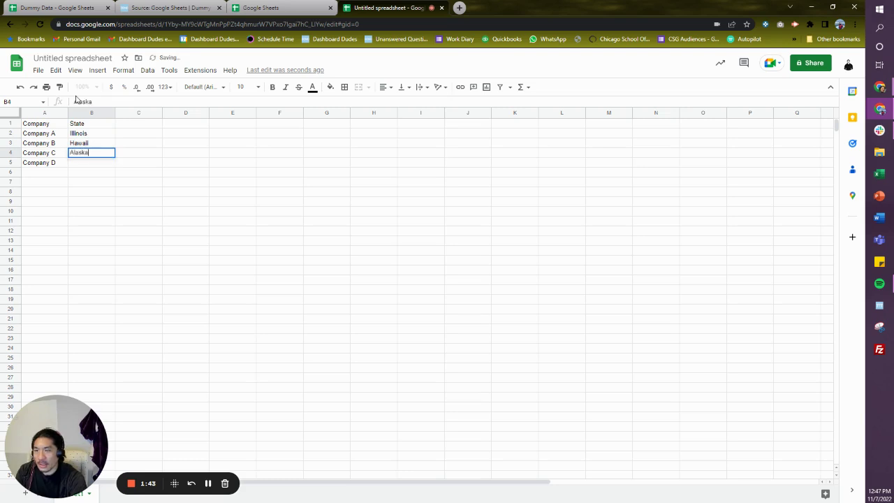
key("Return")
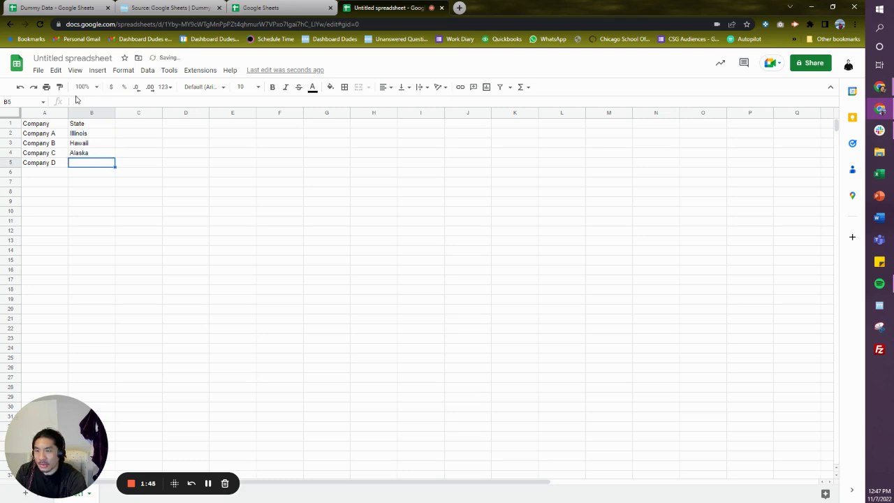
type("New York")
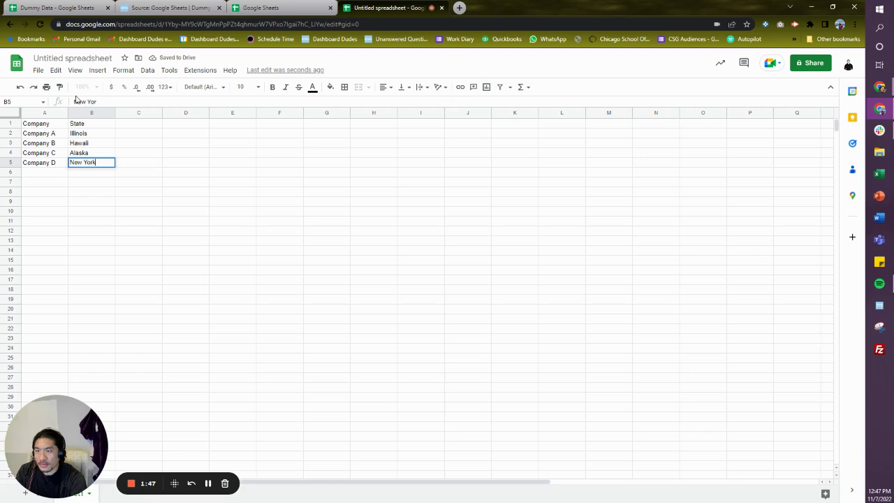
key("Return")
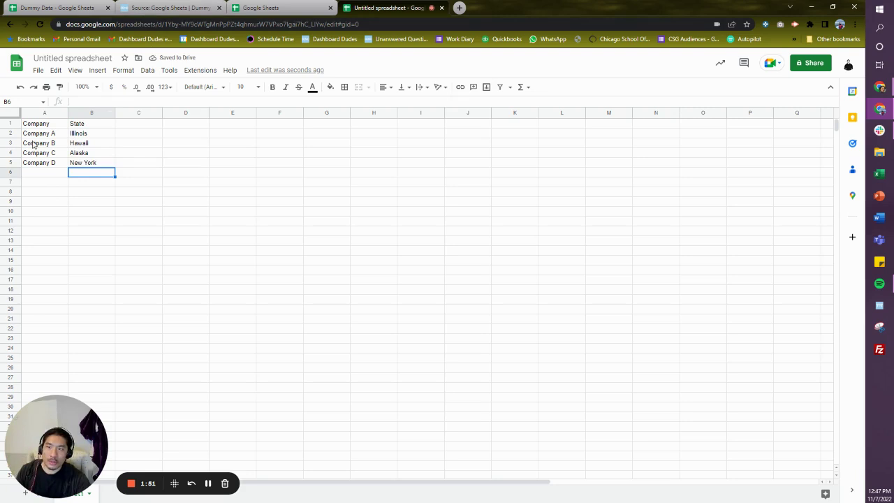
left_click_drag(37, 126, 80, 167)
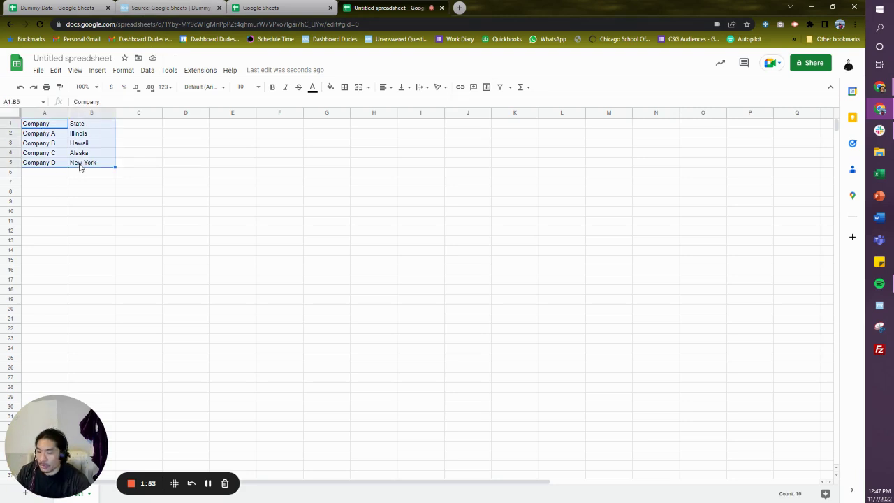
key("ctrl+c")
Step: Back in Domo, start a new Domo Webform data source from Connect Data
left_click(160, 9)
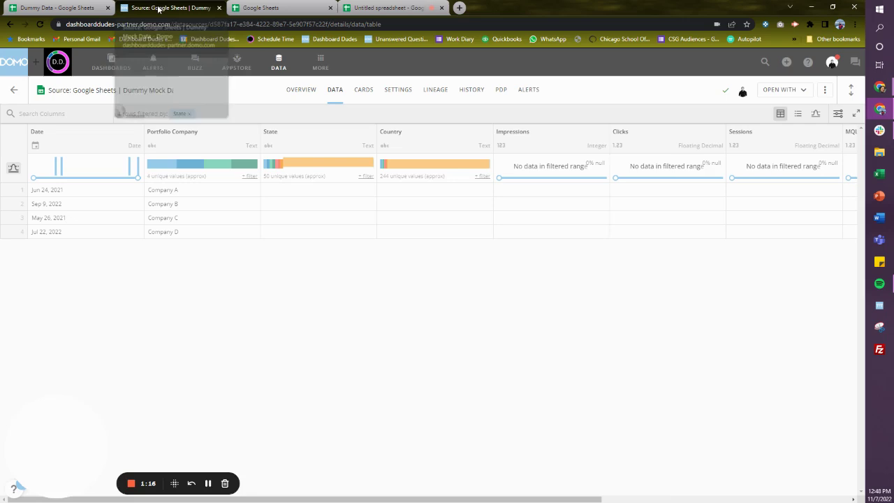
left_click(279, 63)
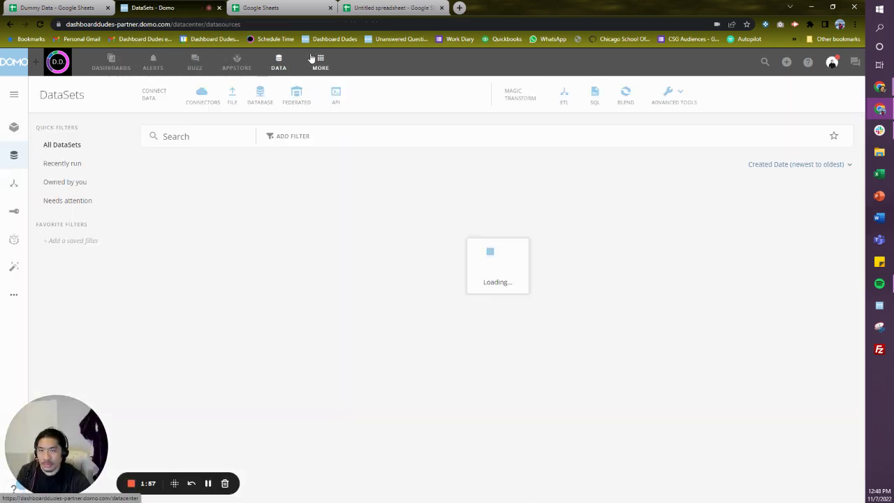
left_click(321, 62)
left_click(192, 98)
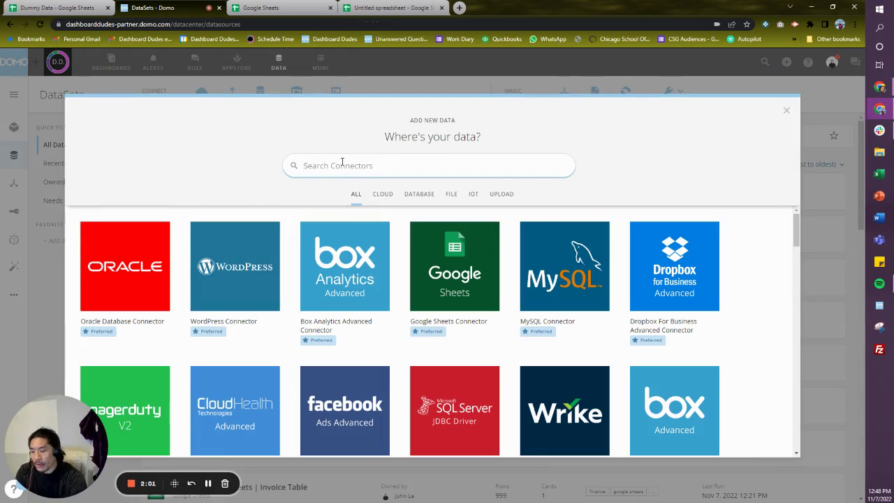
type("webform")
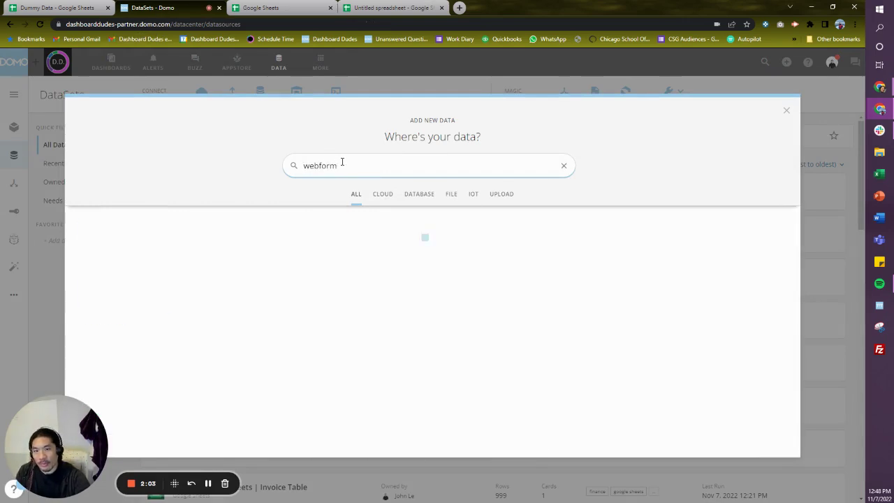
left_click(137, 272)
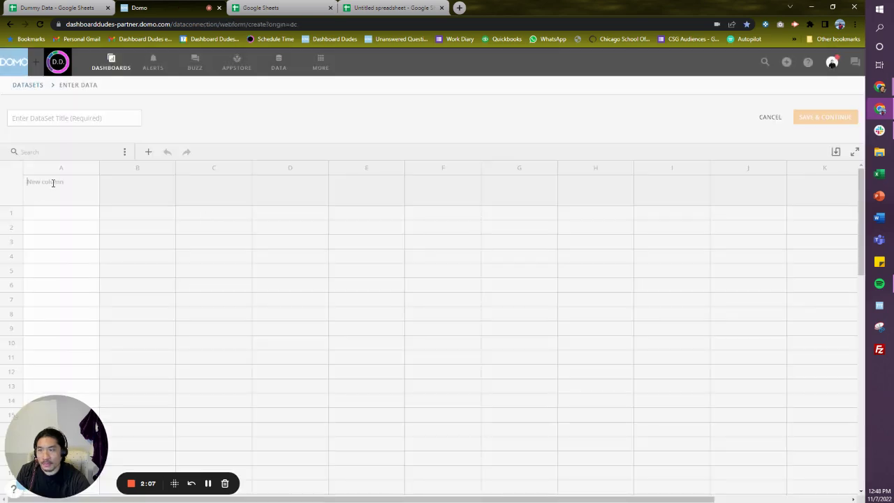
Step: Paste the table and save it as 'Business: Dashboard Dudes | Source: Webform | Dummy blank location'
left_click(52, 183)
key("ctrl+v")
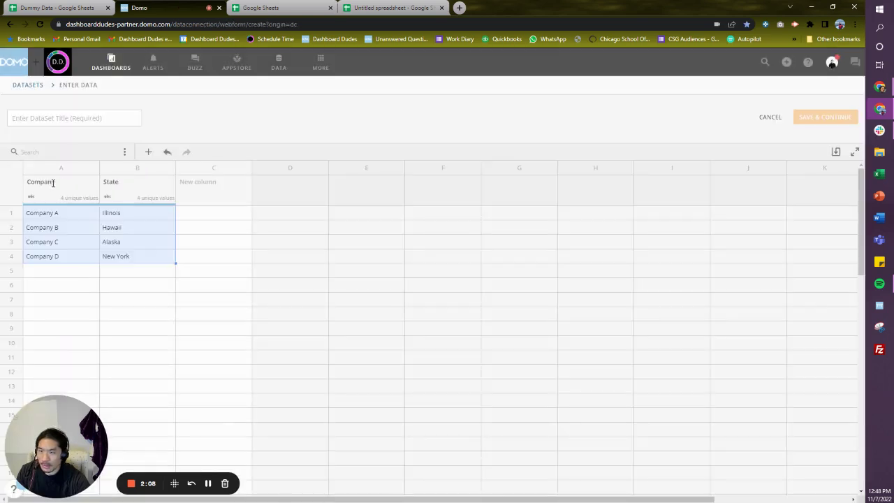
left_click(82, 120)
type("b")
key("BackSpace")
type("Business: Dashboard Dudes |")
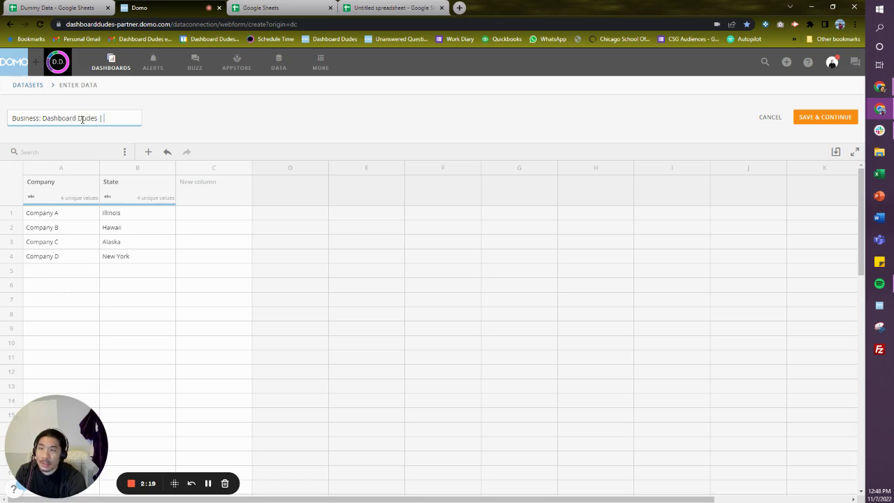
type("ebform | Dummy blank location")
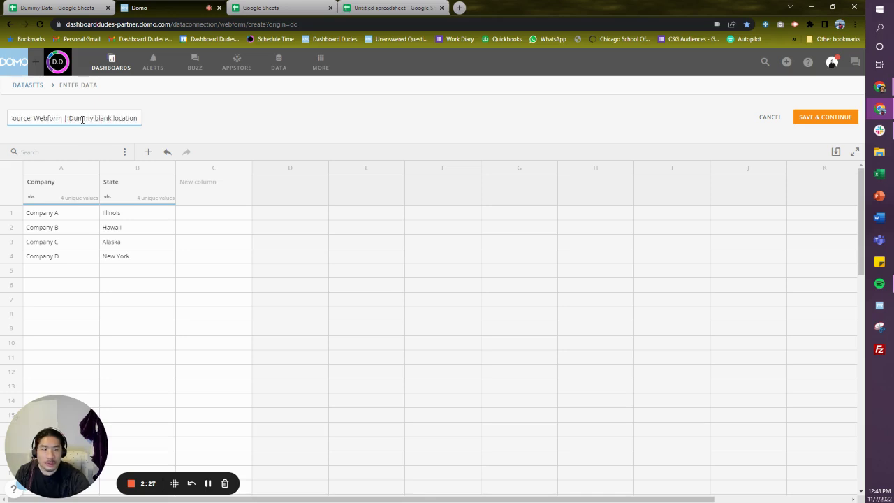
left_click(848, 118)
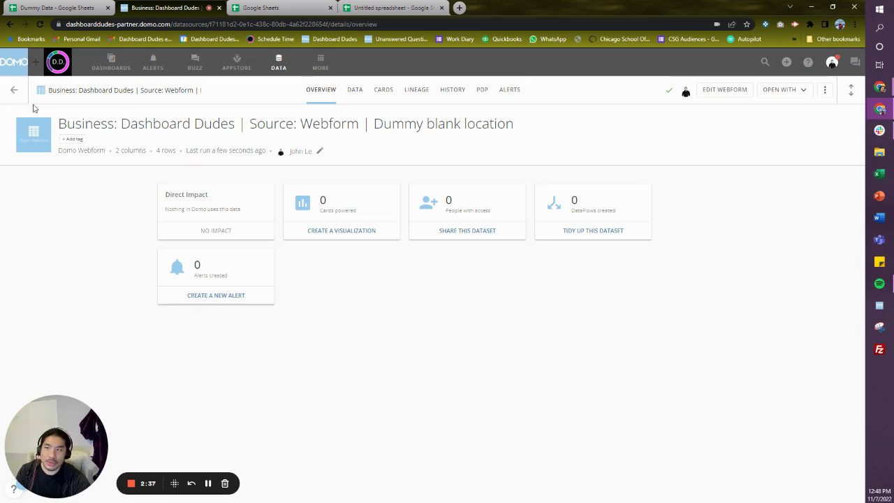
Step: Create a Magic ETL dataflow with the Dummy Mock Data Google Sheets dataset as first input
left_click(14, 90)
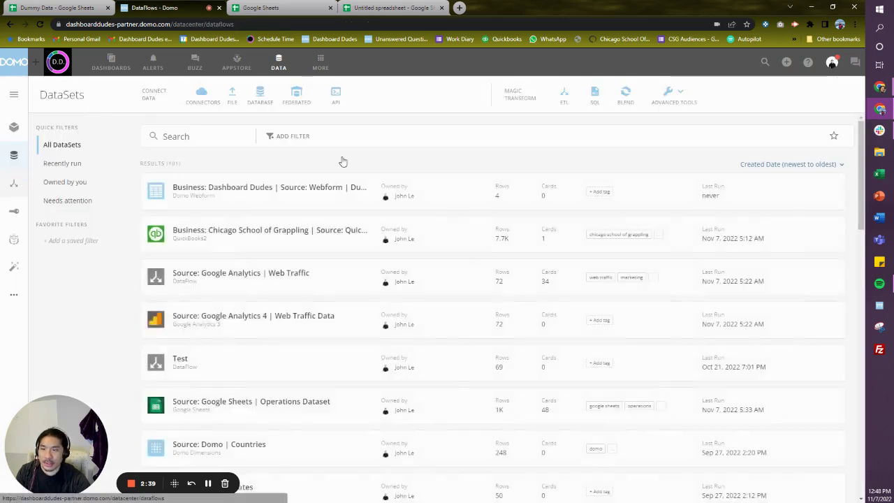
left_click(564, 97)
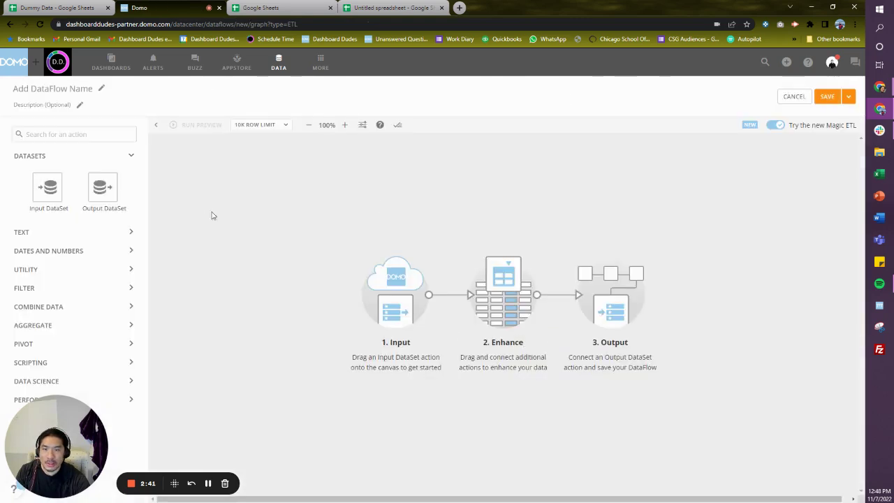
left_click_drag(46, 191, 183, 169)
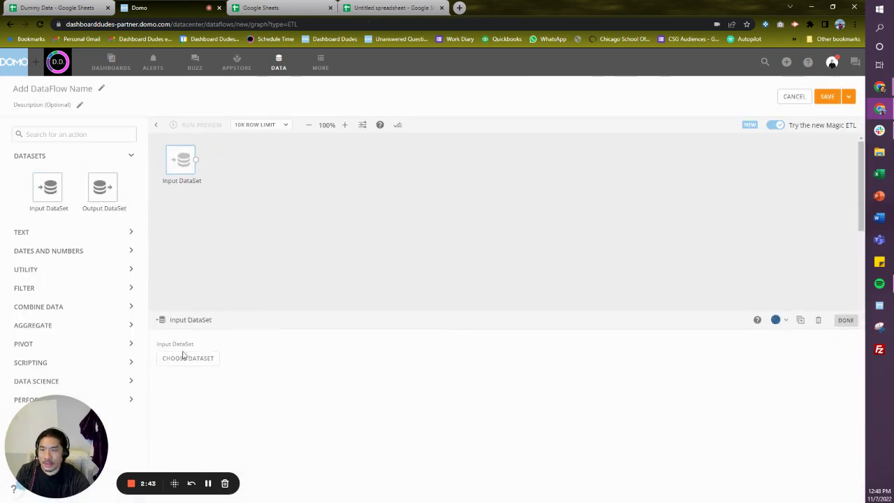
left_click(188, 358)
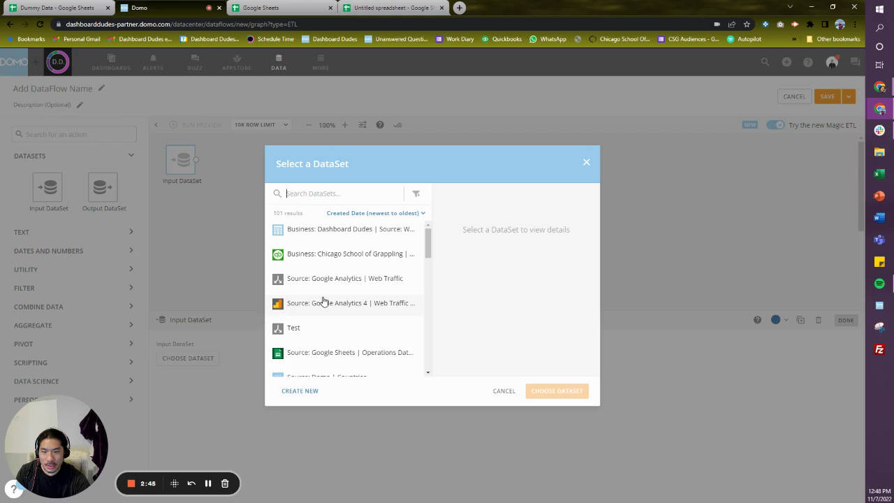
scroll(353, 291, "down", 3)
type("dummy")
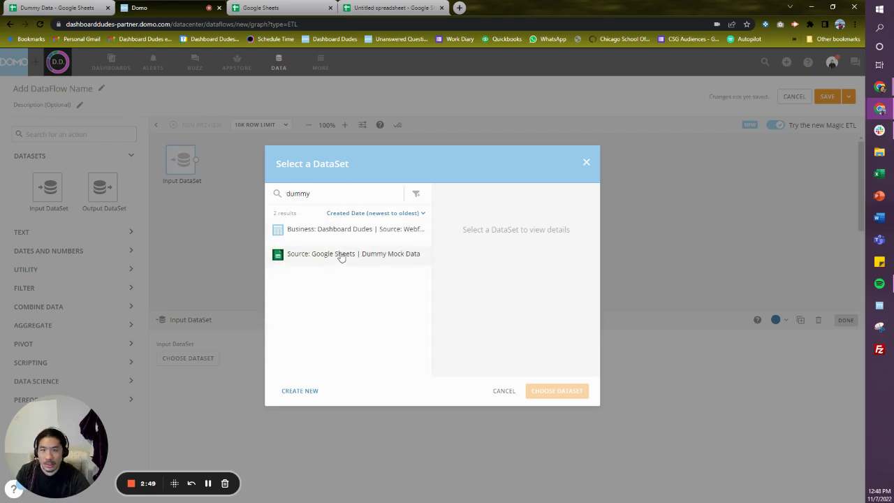
left_click(341, 257)
left_click(557, 391)
Step: Add the Dashboard Dudes webform dataset as the second input
left_click_drag(49, 187, 183, 232)
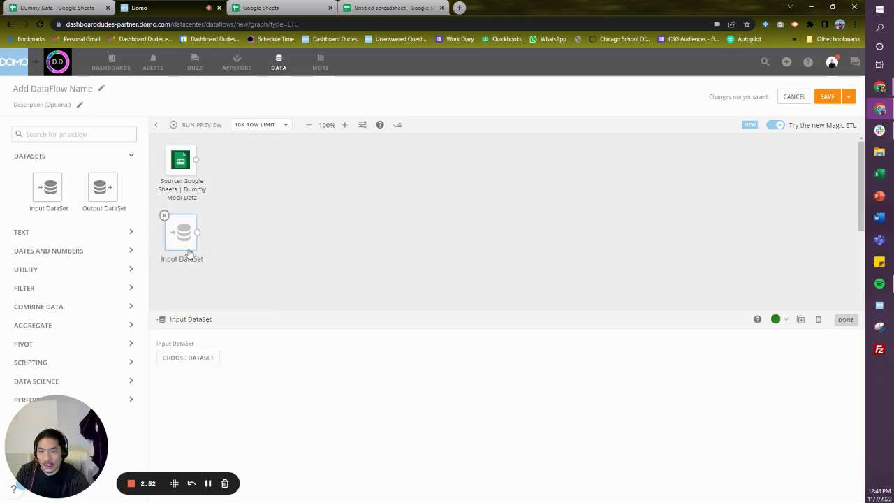
left_click(192, 358)
left_click(303, 232)
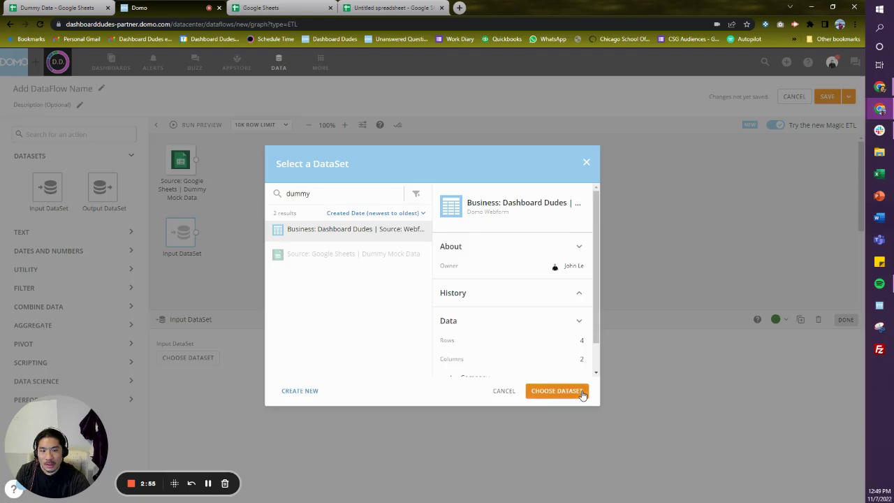
left_click(582, 394)
left_click(352, 225)
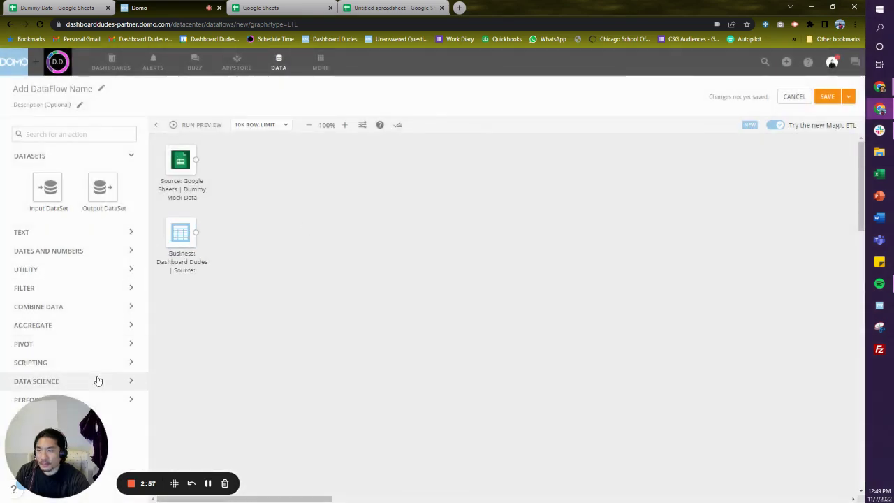
Step: Add a Join Data step and connect both inputs to it
left_click(113, 309)
left_click_drag(104, 332, 248, 178)
left_click_drag(198, 233, 246, 165)
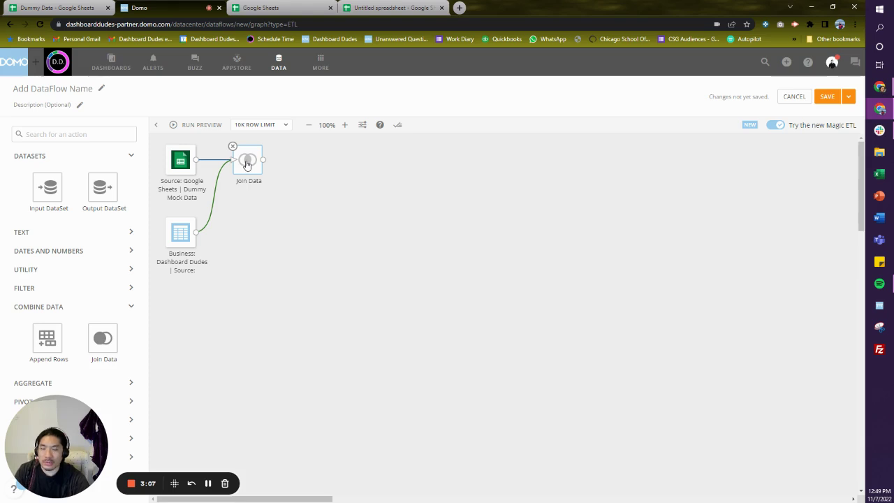
left_click(247, 165)
Step: Make it a left outer join on Portfolio Company = Company and auto-resolve duplicate column names
left_click(365, 385)
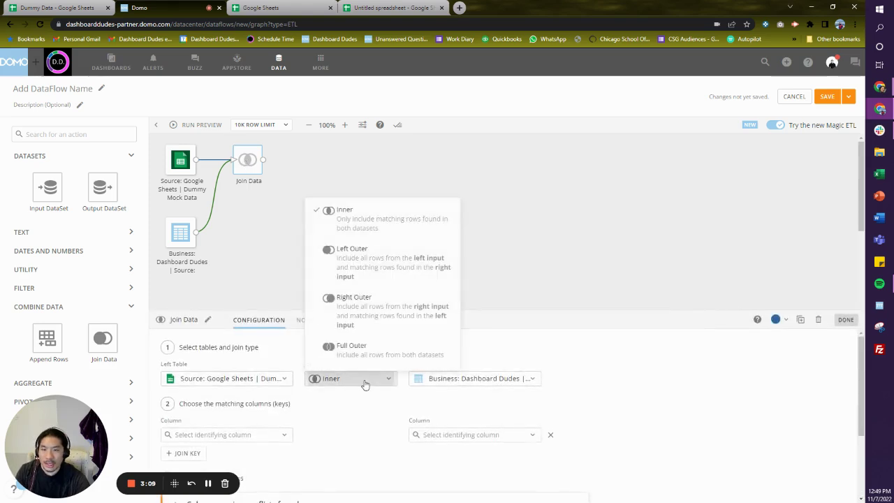
left_click(375, 264)
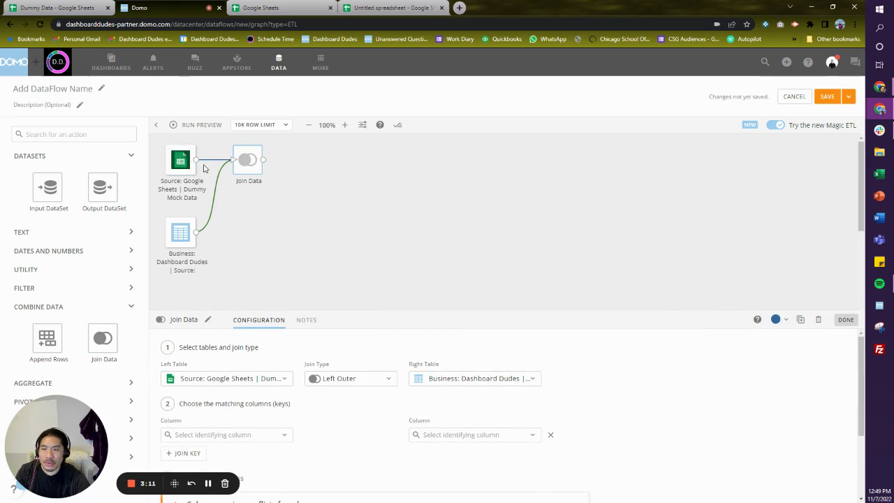
left_click(258, 436)
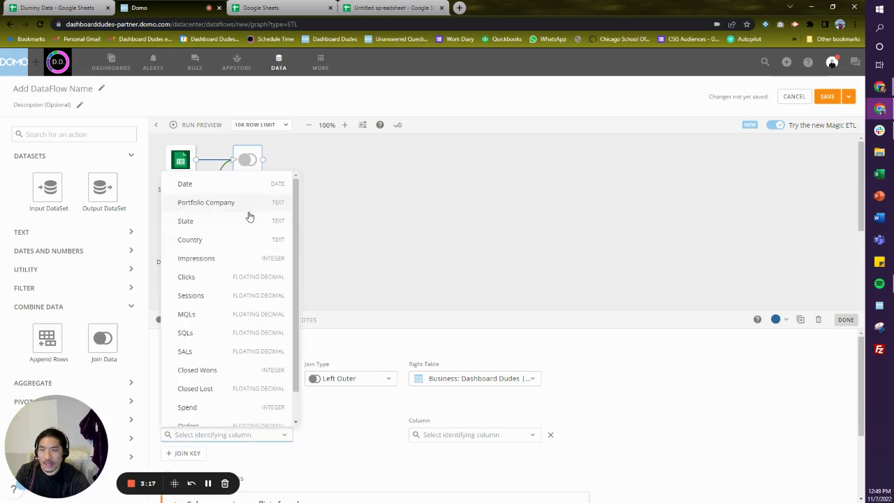
left_click(468, 435)
left_click(470, 458)
left_click(279, 201)
left_click(248, 160)
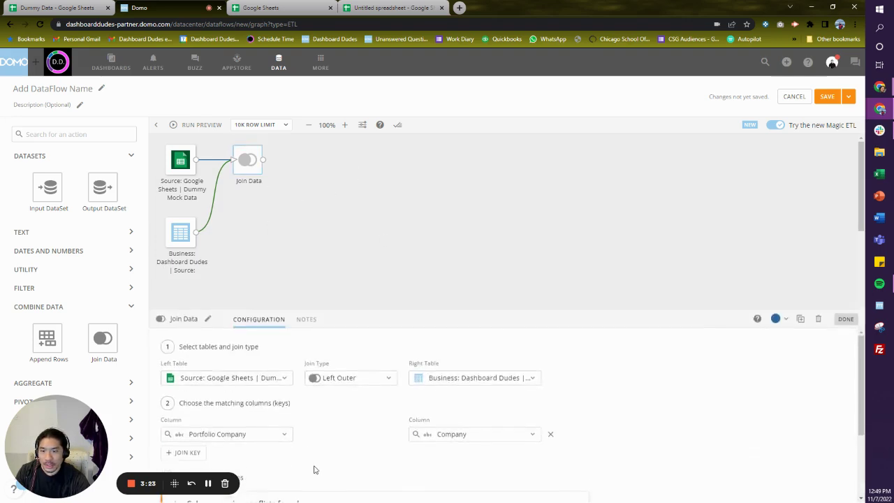
scroll(314, 469, "down", 3)
left_click(293, 431)
left_click(375, 192)
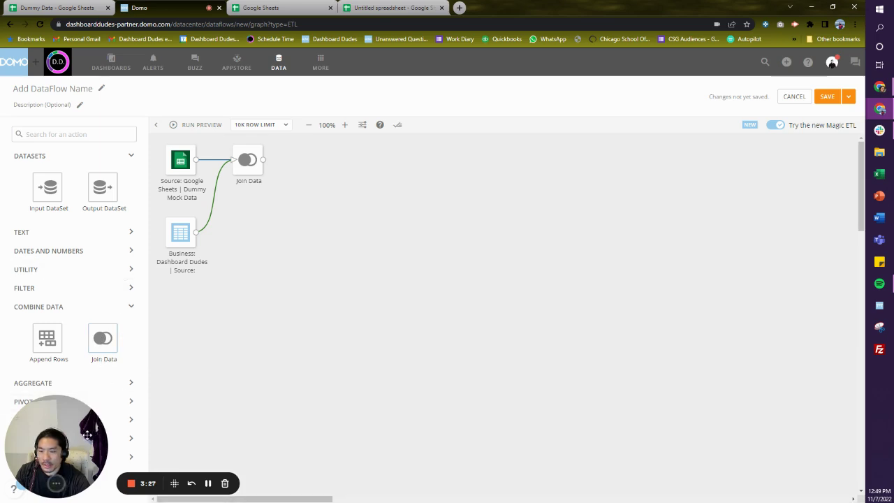
Step: Add a Select Columns step after the join keeping Date and Portfolio Company
left_click_drag(88, 434, 729, 418)
left_click(114, 274)
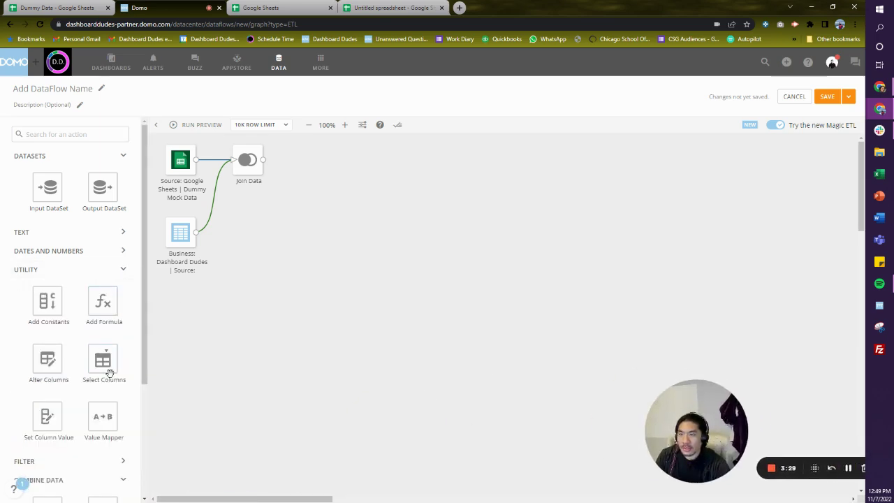
left_click_drag(110, 372, 291, 161)
left_click(246, 416)
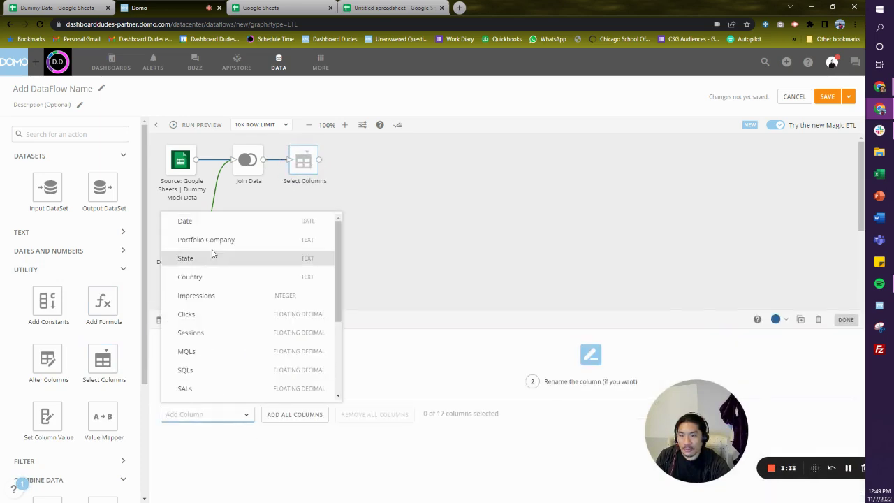
left_click(217, 223)
left_click(204, 439)
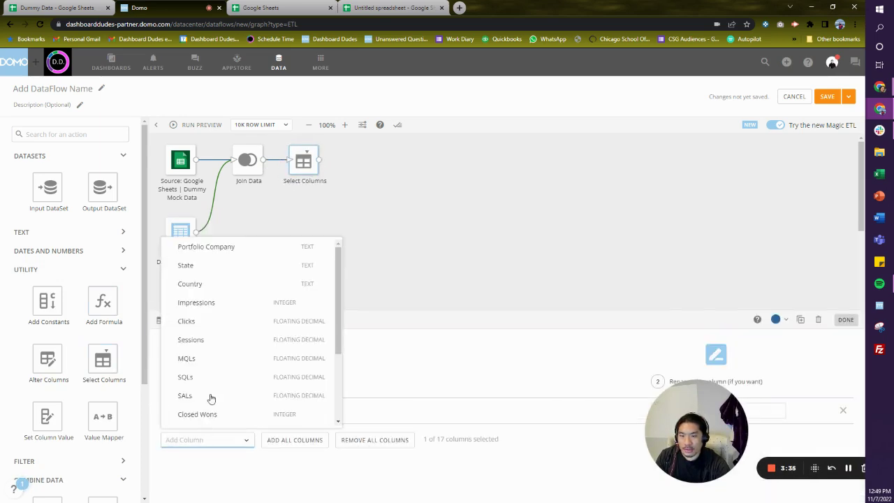
left_click(240, 248)
Step: Also keep State and the webform's State column, renaming the latter to Location
left_click(210, 467)
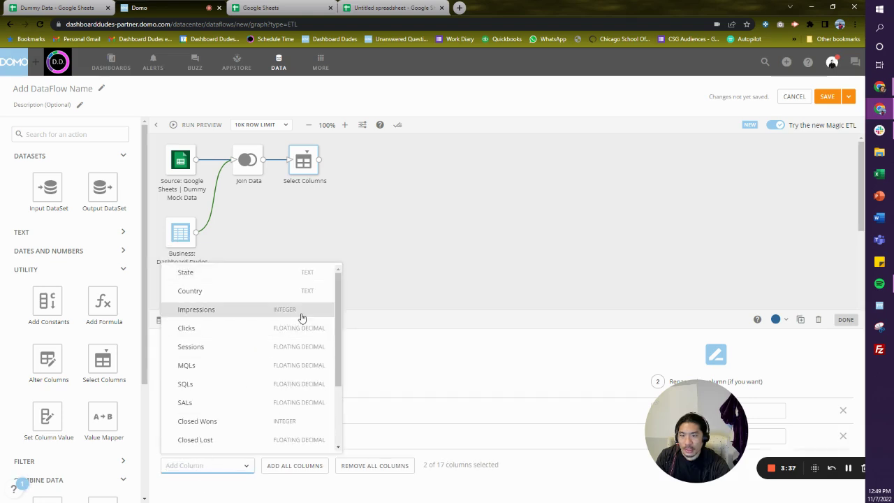
scroll(299, 378, "down", 3)
scroll(255, 303, "up", 5)
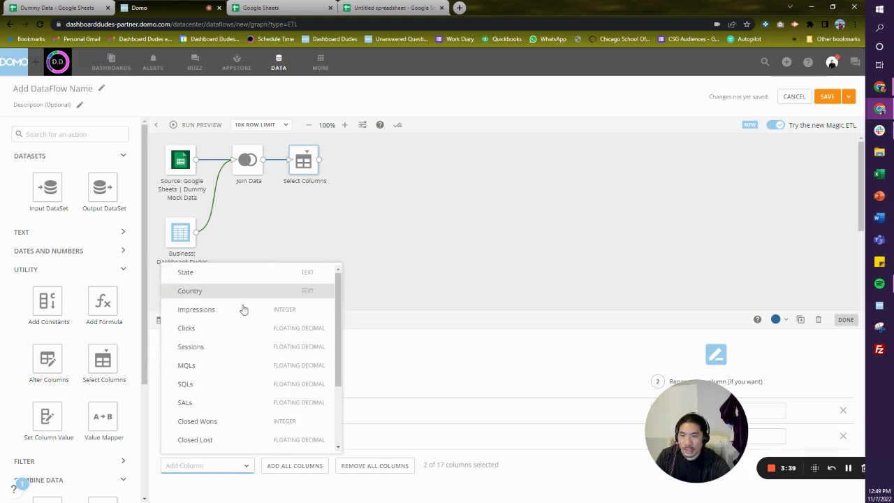
left_click(238, 274)
left_click(206, 491)
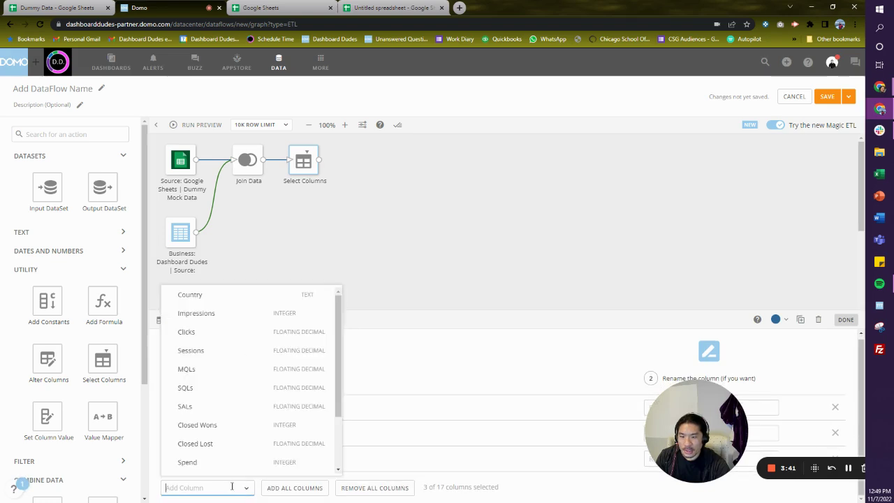
scroll(259, 415, "down", 3)
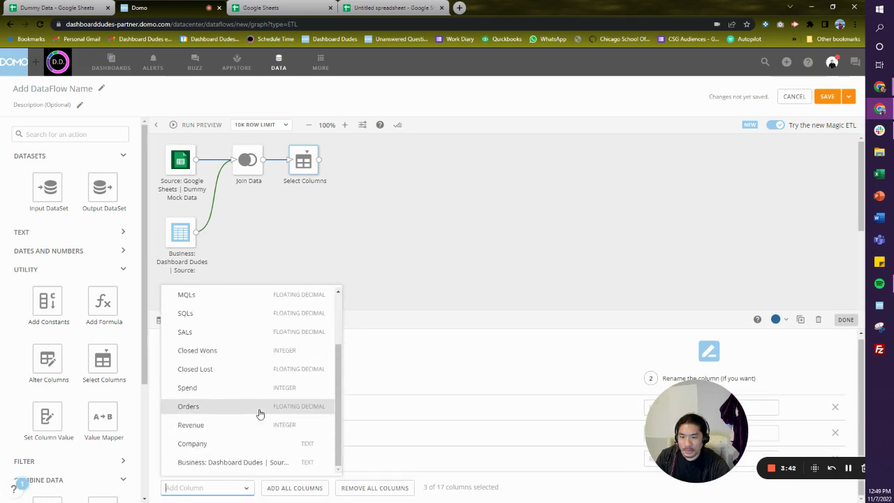
left_click(255, 463)
left_click_drag(640, 419, 12, 464)
left_click(749, 485)
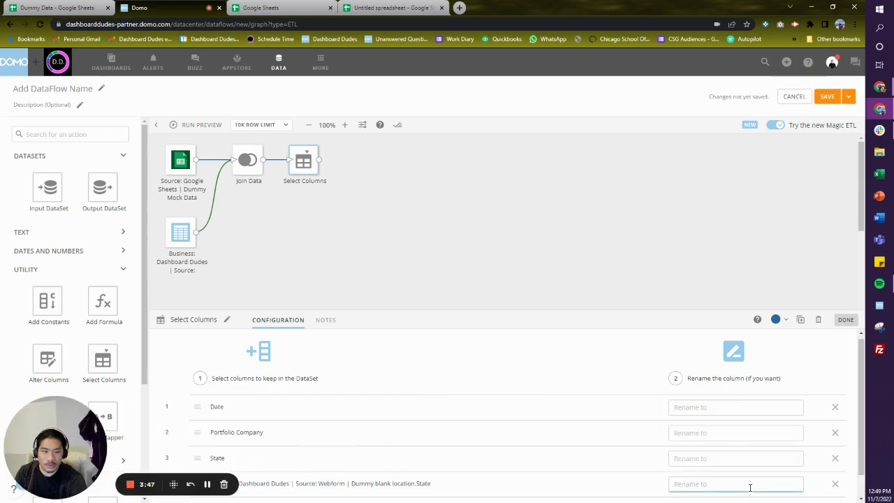
type("Location")
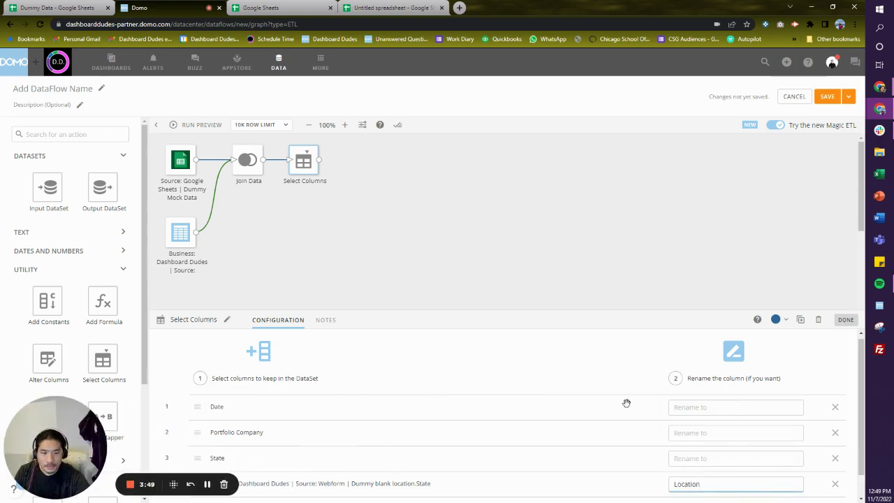
left_click(557, 253)
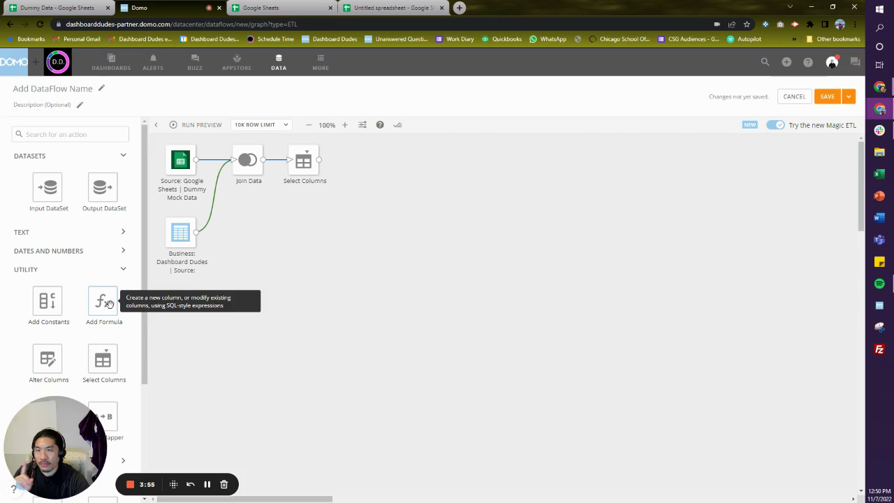
Step: Add a Total Location formula starting with Case when `State` and run a preview
left_click_drag(143, 288, 349, 146)
left_click(234, 378)
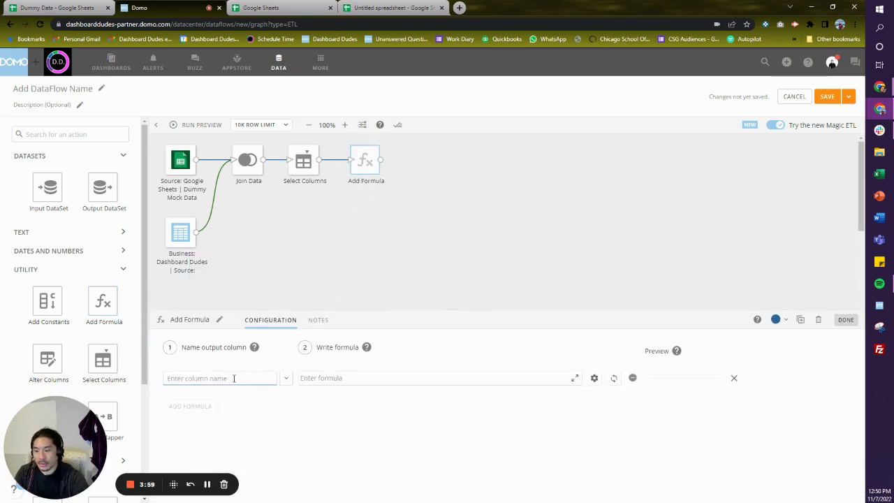
type("Total Location")
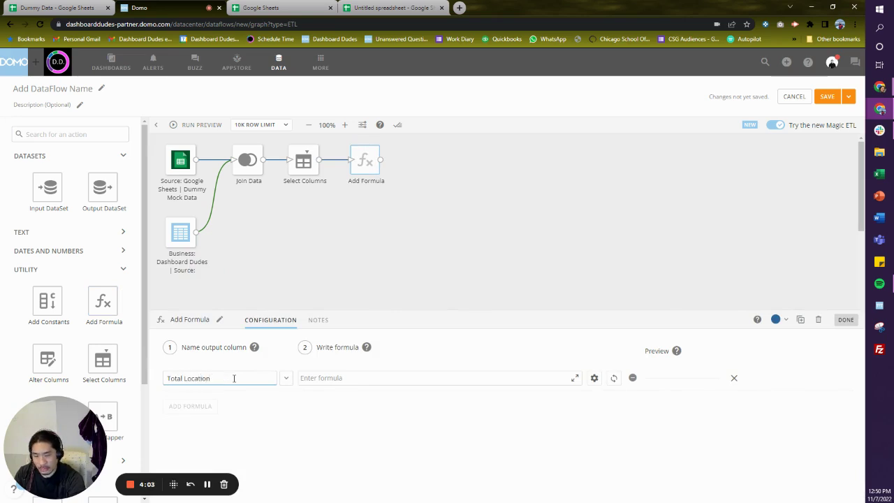
key("Tab")
type("Case when ")
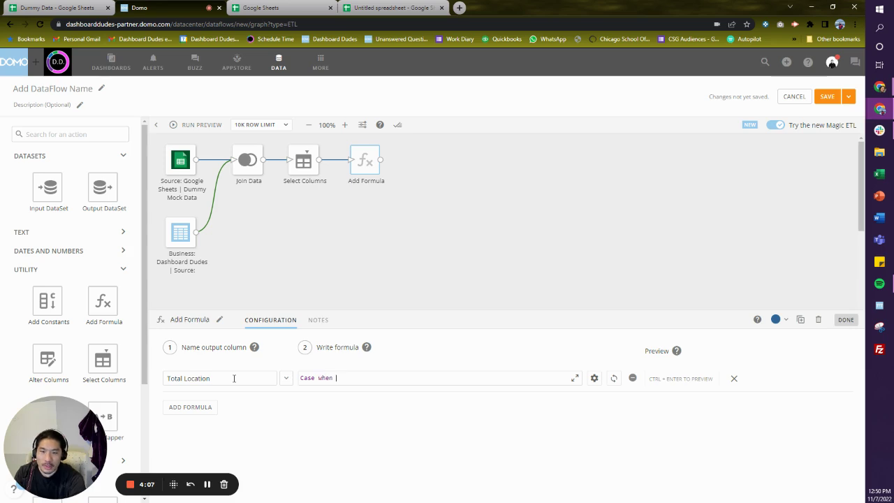
type("stat")
key("Return")
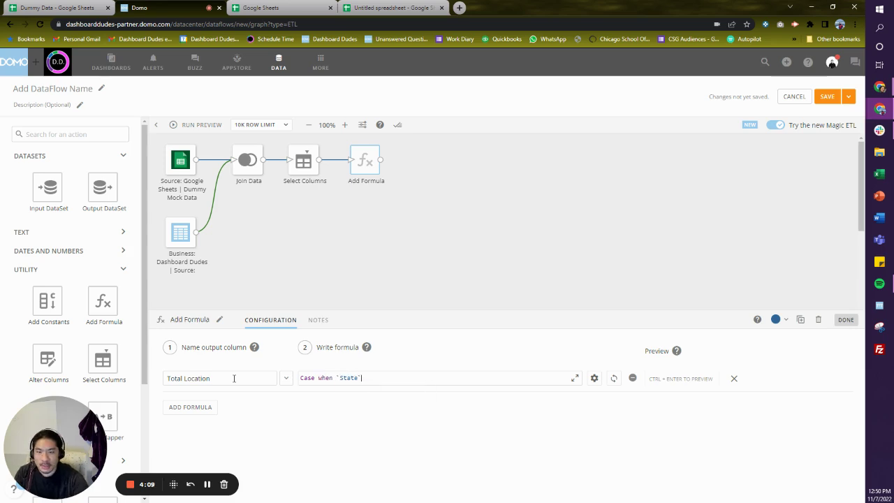
left_click(202, 126)
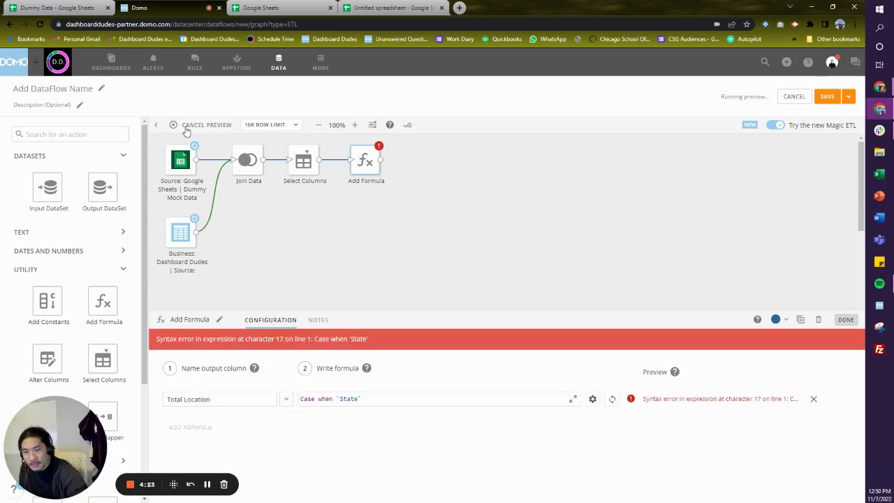
Step: Preview the Select Columns output to review the State and Location values
left_click(303, 168)
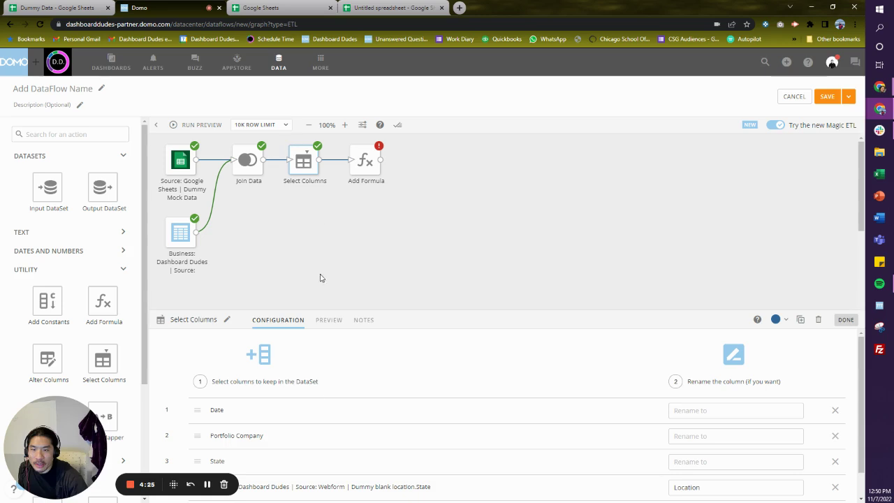
left_click(330, 321)
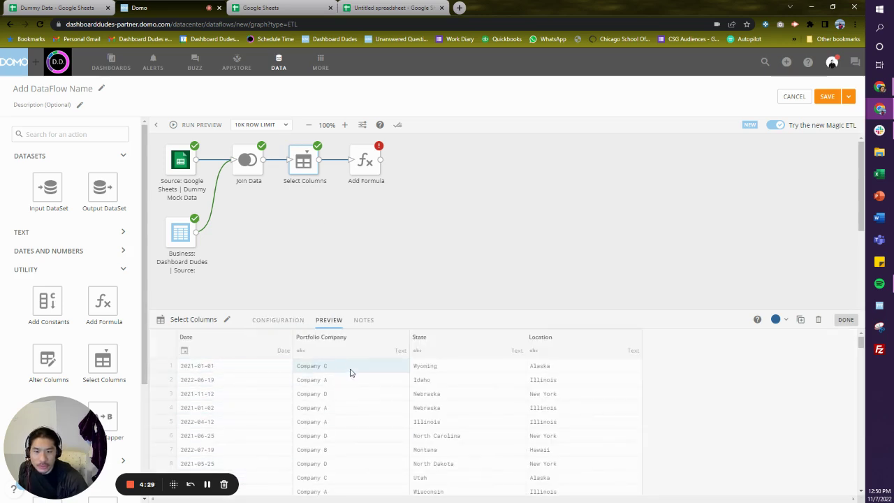
scroll(578, 384, "down", 2)
scroll(571, 396, "up", 2)
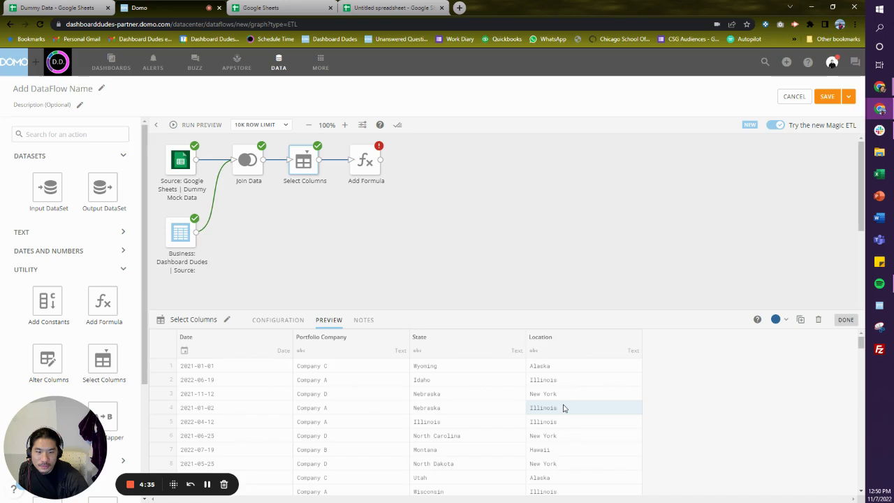
scroll(564, 409, "down", 15)
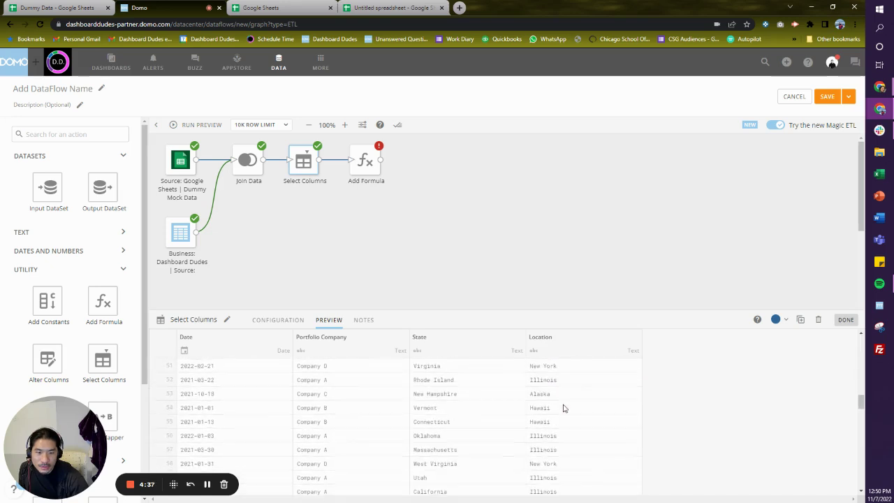
scroll(563, 412, "down", 5)
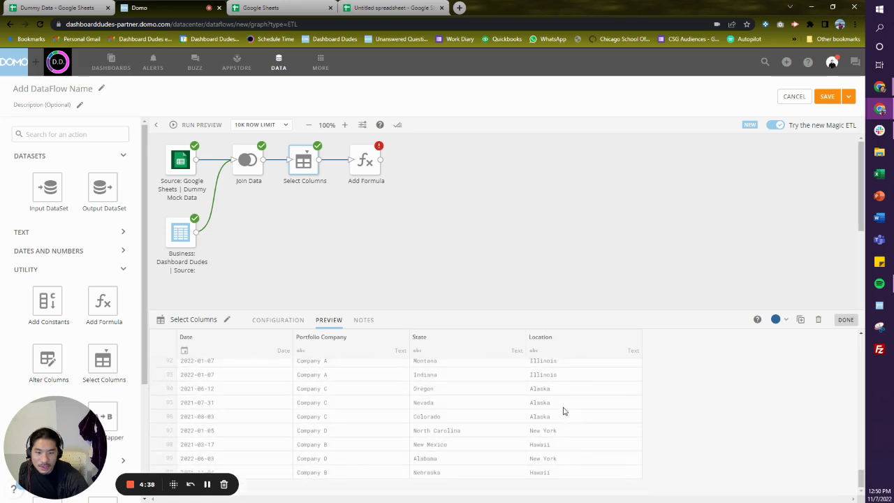
left_click(483, 230)
Step: Extend the formula to Case when `State` is and check the Google Sheets source's states
left_click(371, 162)
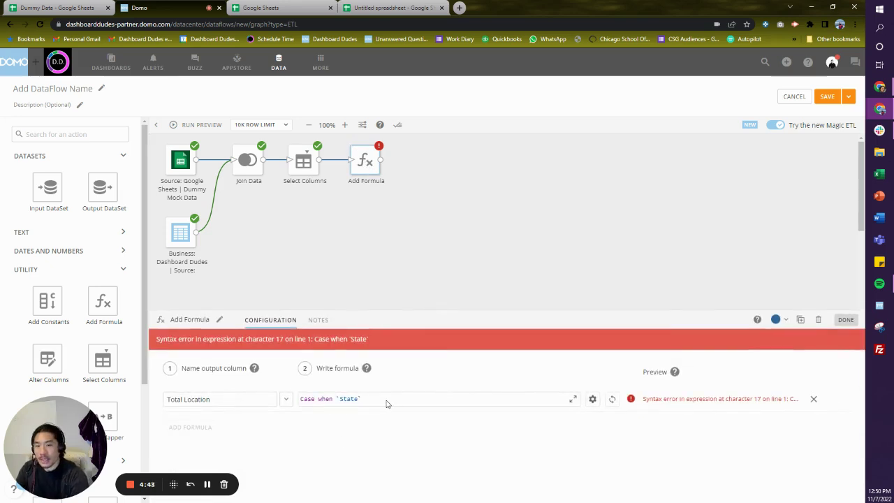
type("is")
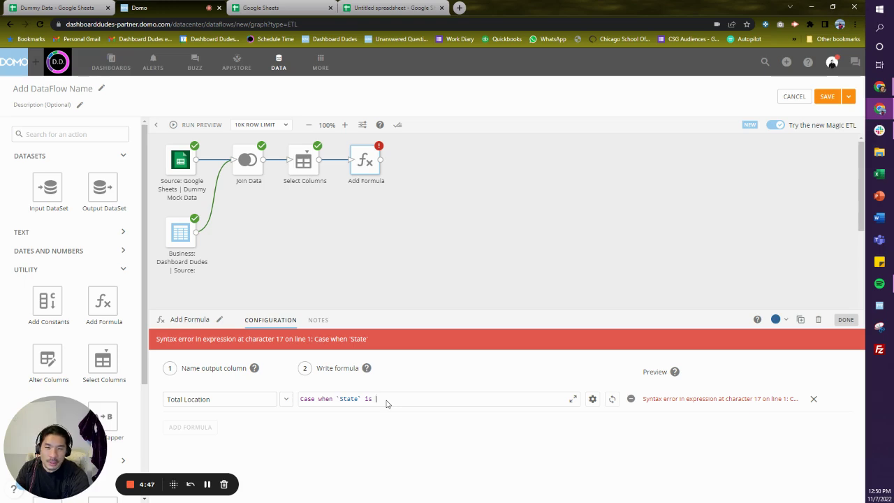
left_click(180, 183)
left_click(462, 322)
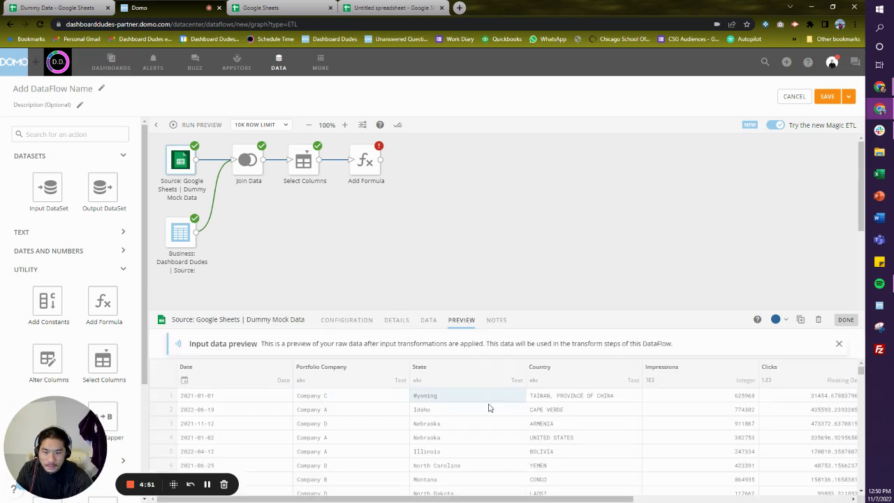
scroll(493, 423, "down", 10)
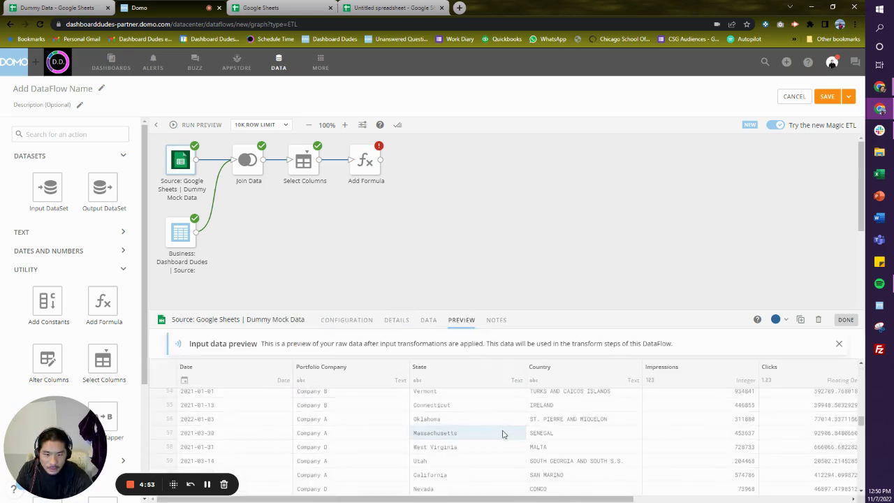
left_click(362, 168)
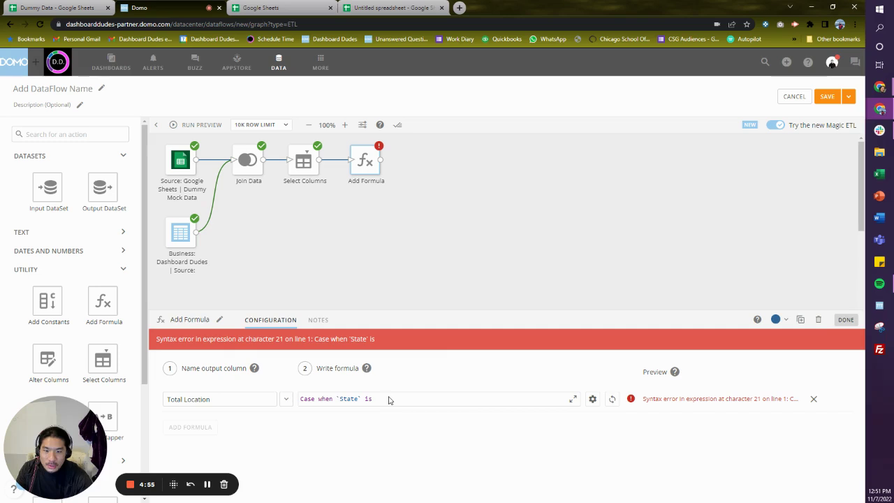
Step: Rewrite the formula as Case when `State`='' then `Location` else `State`
key("BackSpace")
key("BackSpace")
type("=")
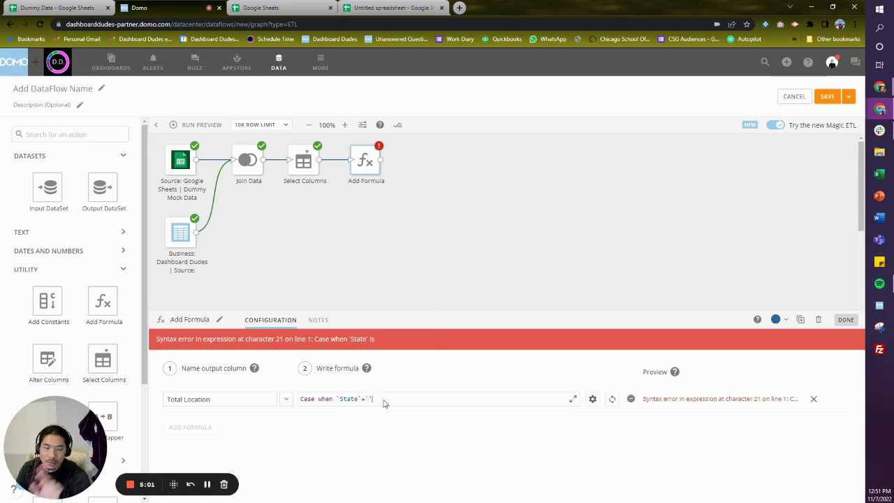
type("'' then ")
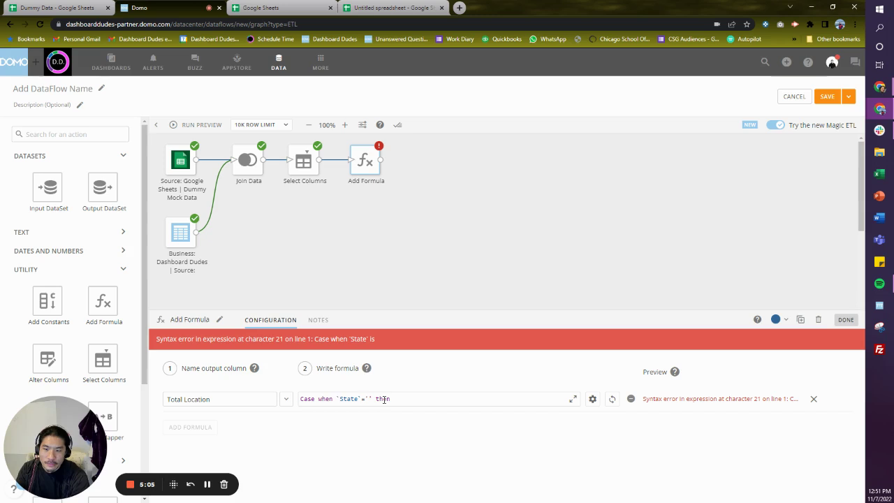
type("loc")
key("Return")
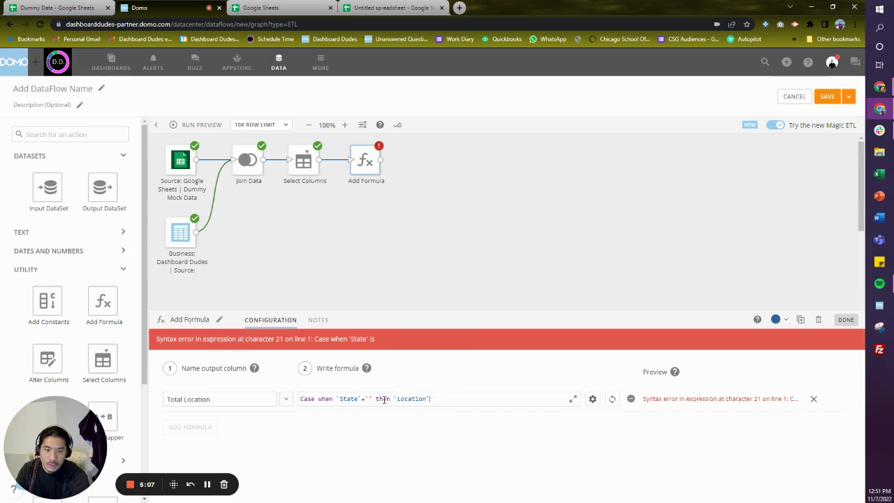
type("else st")
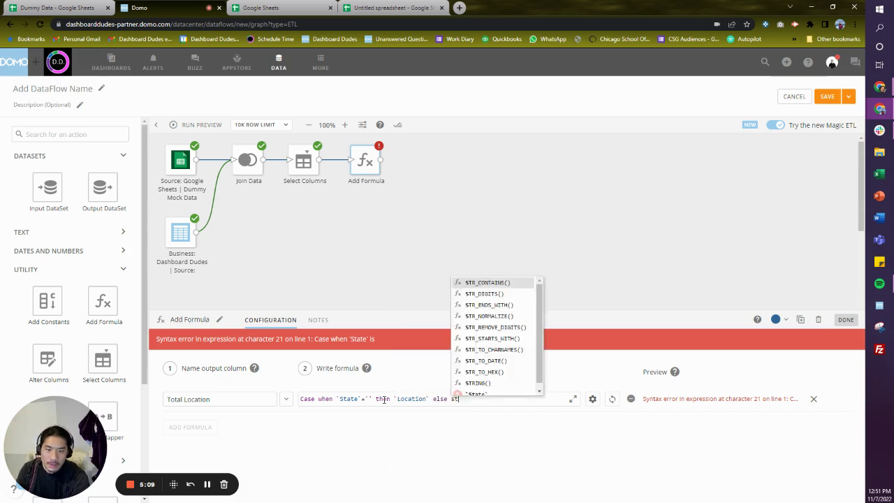
type("at")
key("Return")
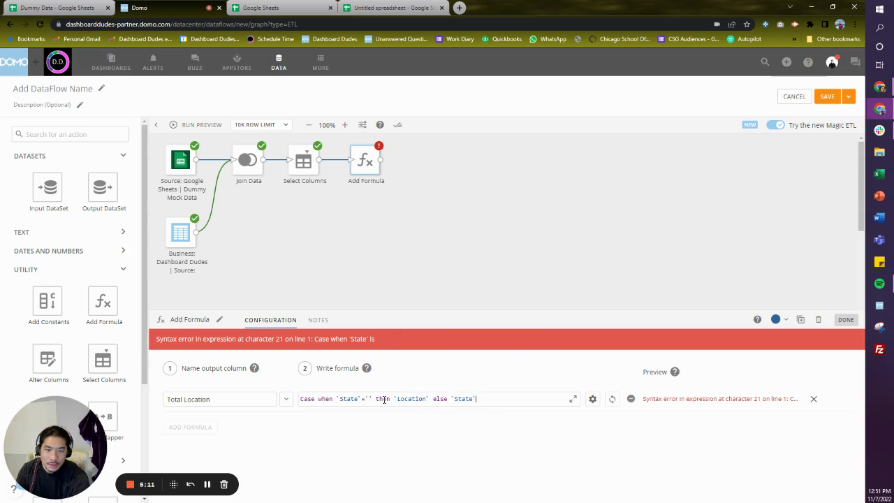
Step: Close the formula with end, then add a Select Columns step with all columns and an Output DataSet
type("end")
left_click(523, 151)
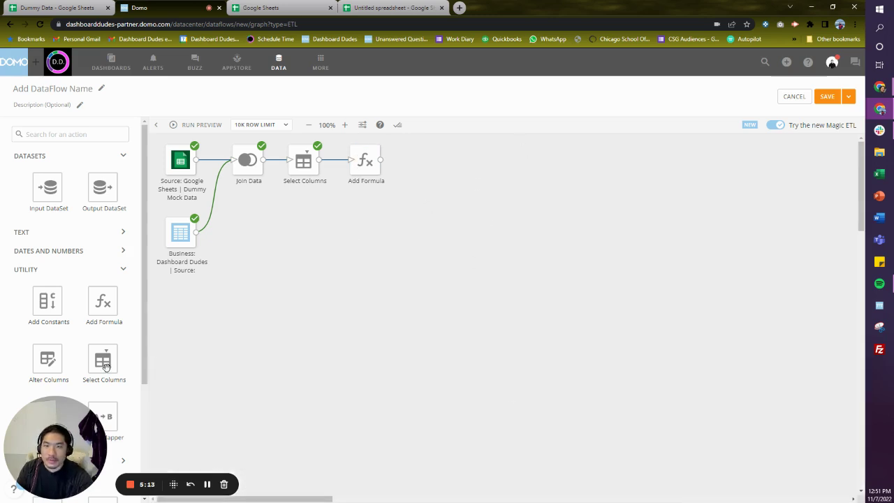
left_click_drag(102, 363, 420, 165)
left_click(316, 422)
scroll(300, 440, "down", 2)
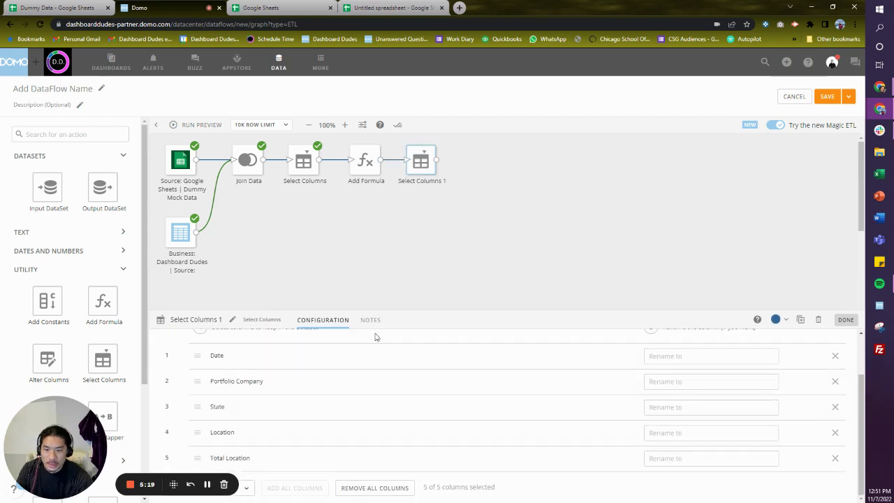
left_click(448, 230)
left_click_drag(104, 187, 475, 158)
Step: Rename the dataflow 'Business: Dashboard Dudes | Source: Google Sheets Webform | Dummy Data Location Total'
left_click(54, 88)
type("Business:")
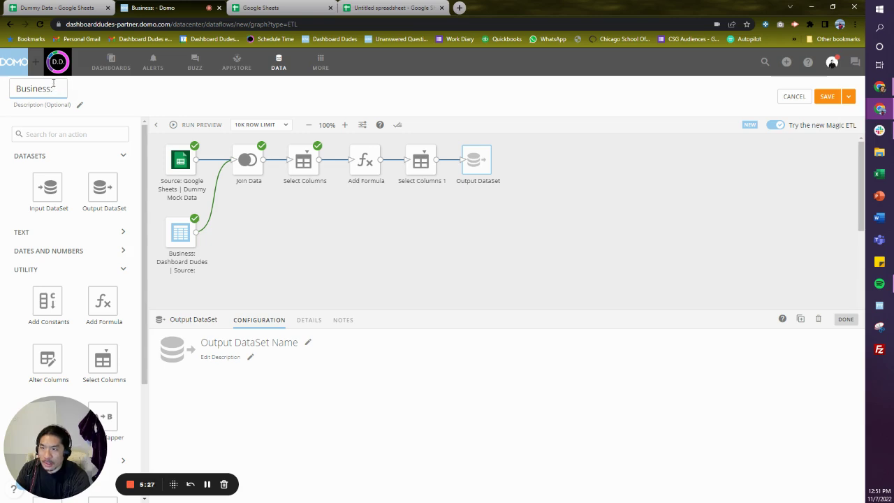
type(" Dashboardu")
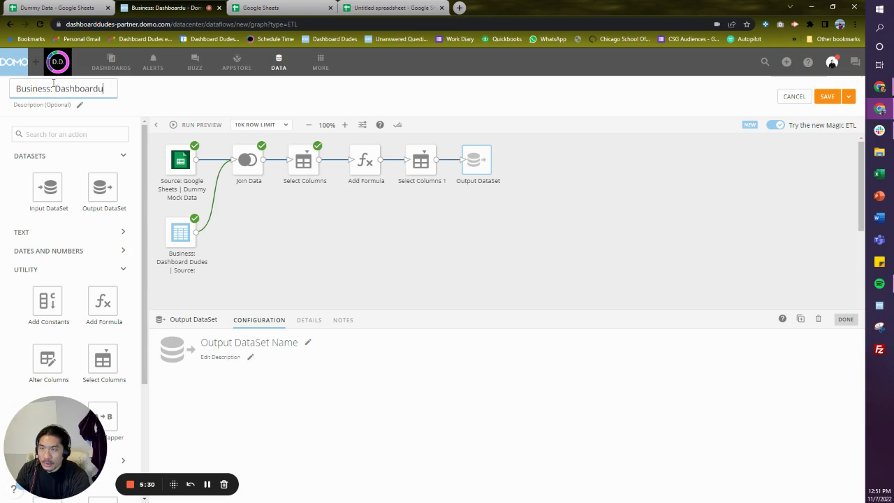
key("BackSpace")
type("D")
key("BackSpace")
key("BackSpace")
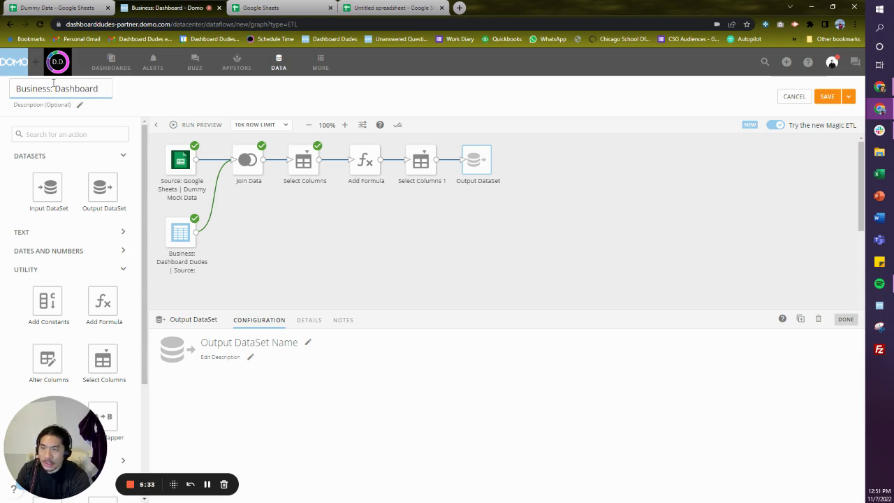
type("du")
key("BackSpace")
key("BackSpace")
key("BackSpace")
type("Dudes | Sour")
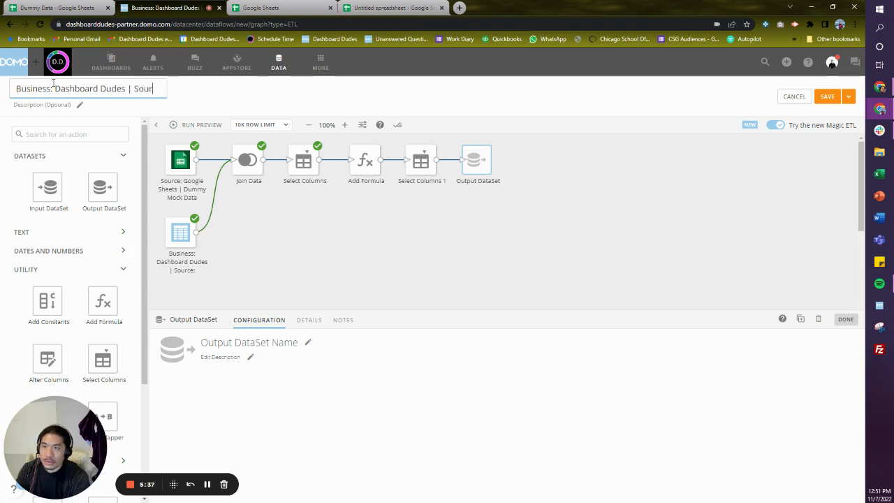
type("ce: Google Sh")
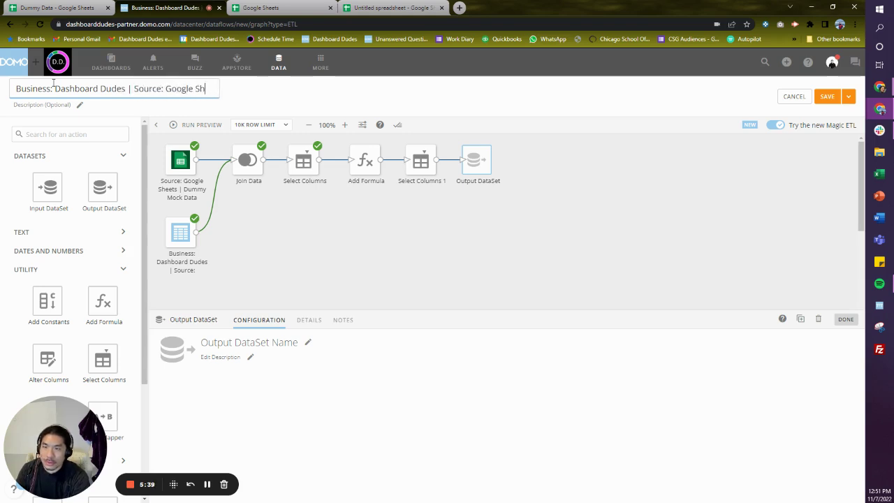
type("eets ")
type(" Webform |")
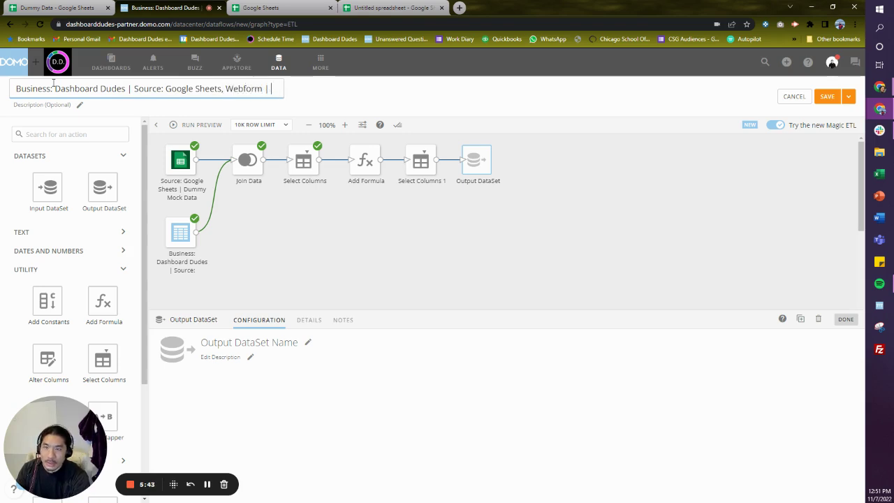
type(" Dummy Dat")
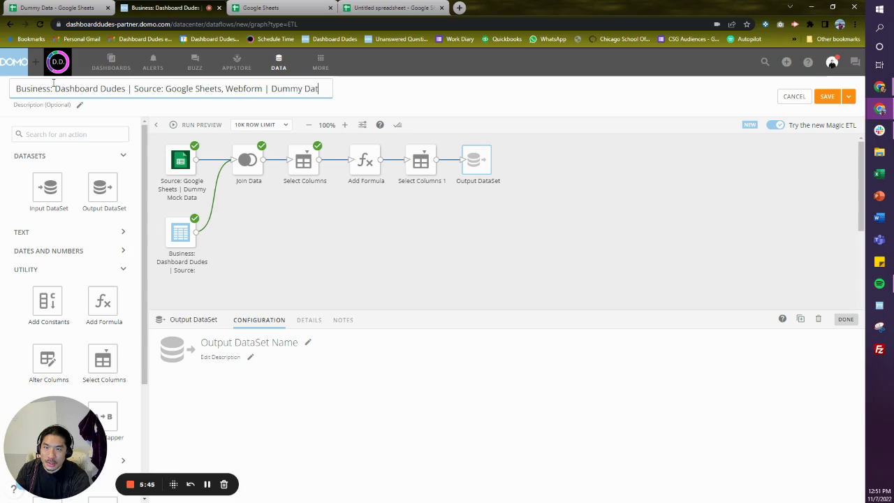
type("a Location Total")
key("ctrl+a")
key("ctrl+c")
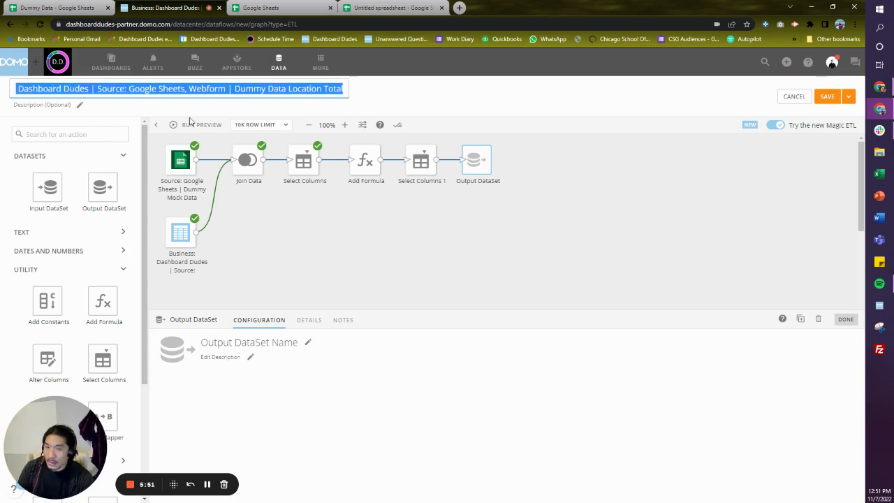
left_click(482, 171)
left_click(288, 351)
Step: Name the output dataset with the pasted dataflow title, then save and run the dataflow
key("ctrl+v")
key("Return")
left_click(691, 268)
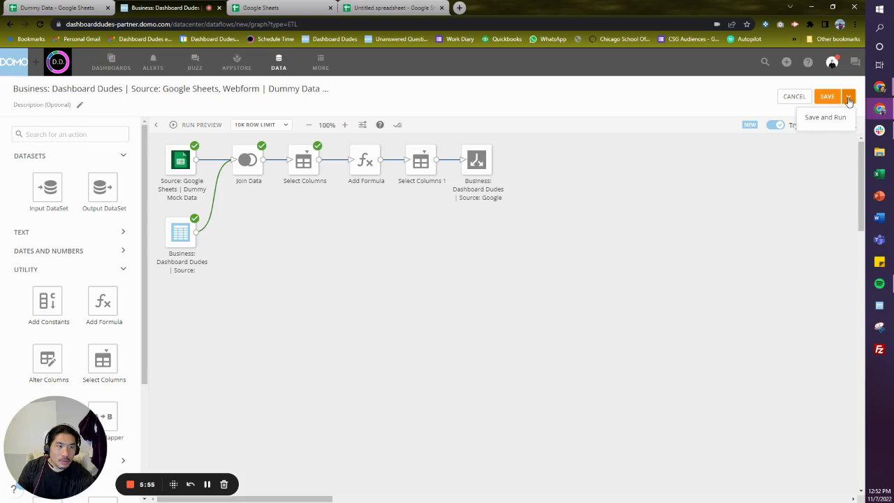
left_click(835, 117)
left_click(631, 336)
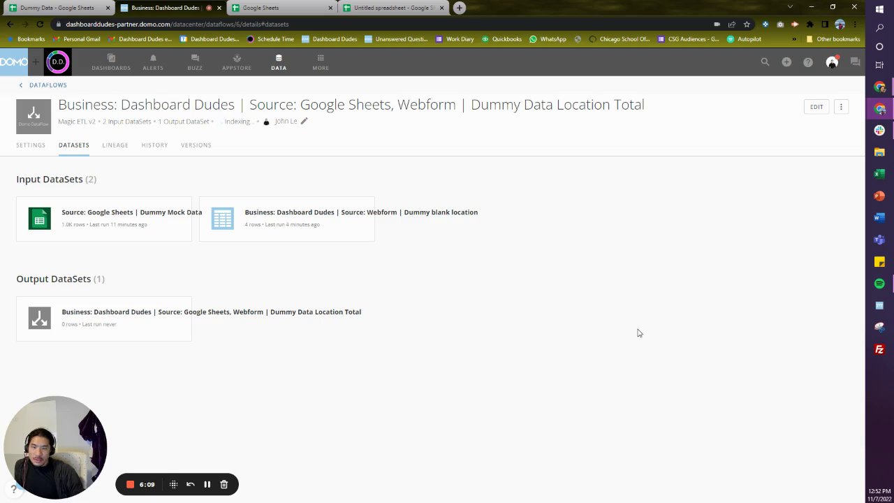
Step: Filter the output dataset's data to blank State, showing 4 rows with empty Total Location
left_click(165, 318)
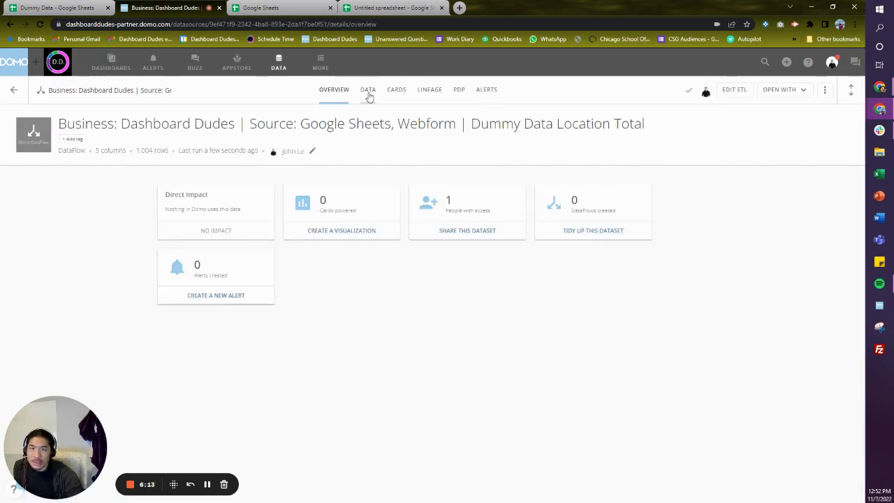
left_click(369, 91)
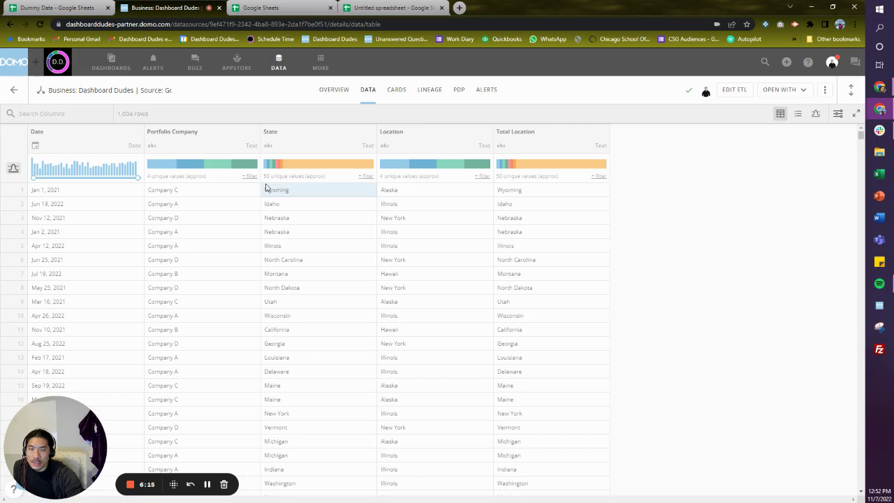
left_click(371, 179)
left_click_drag(368, 242, 368, 287)
left_click(288, 289)
left_click(362, 304)
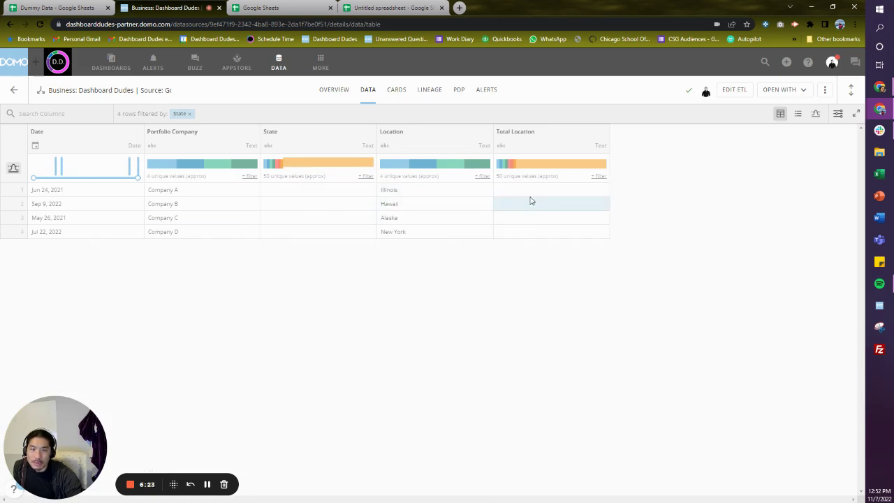
Step: Edit the Total Location formula to Case when `State` <>'' then `State` else `Location` end
left_click(727, 93)
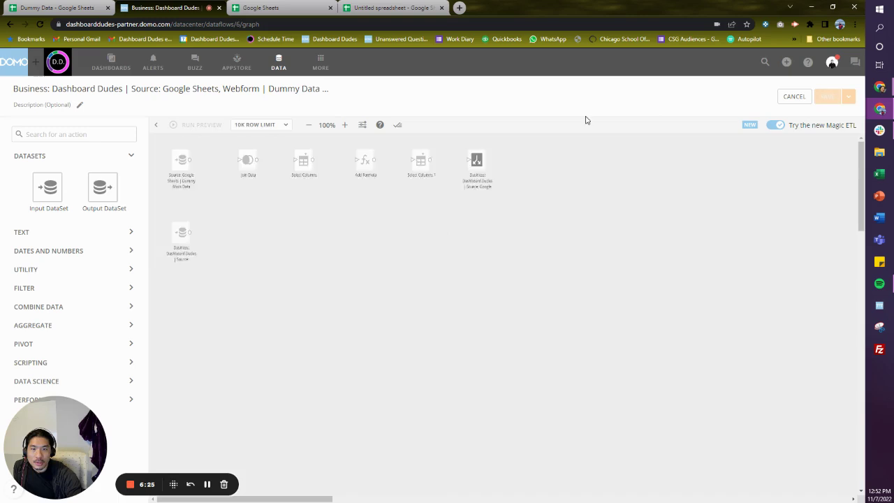
left_click(374, 170)
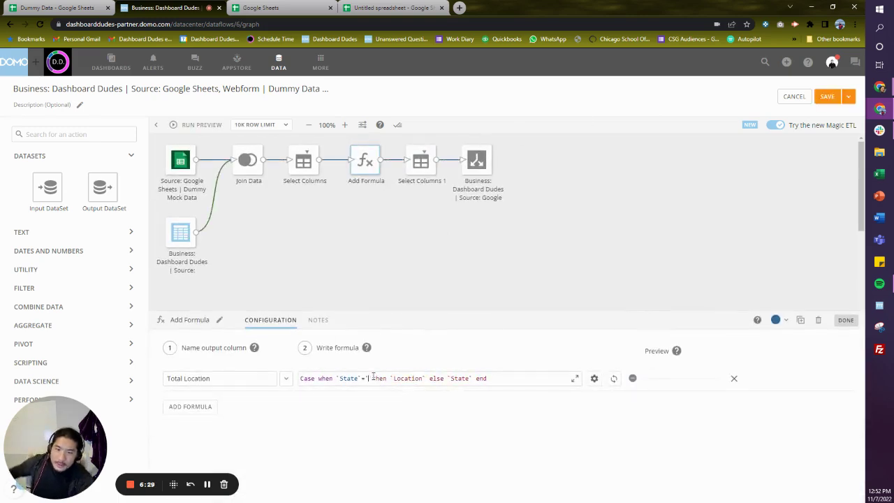
key("BackSpace")
key("BackSpace")
key("BackSpace")
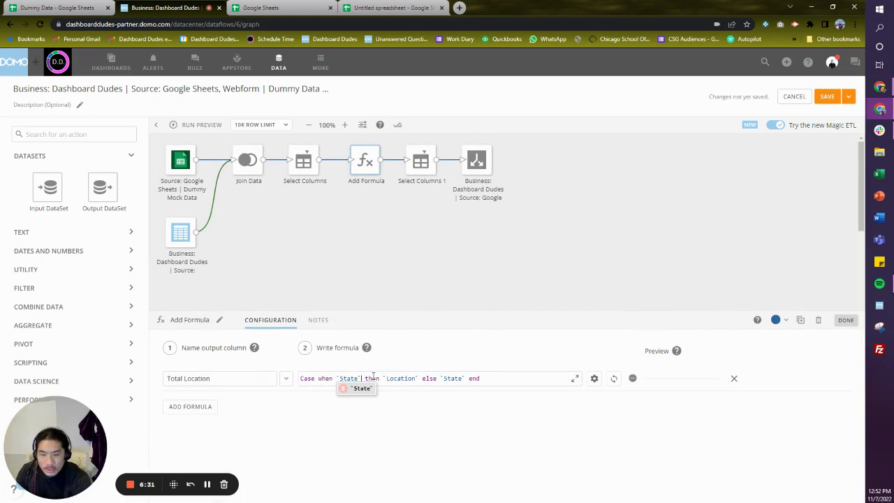
type("is blank")
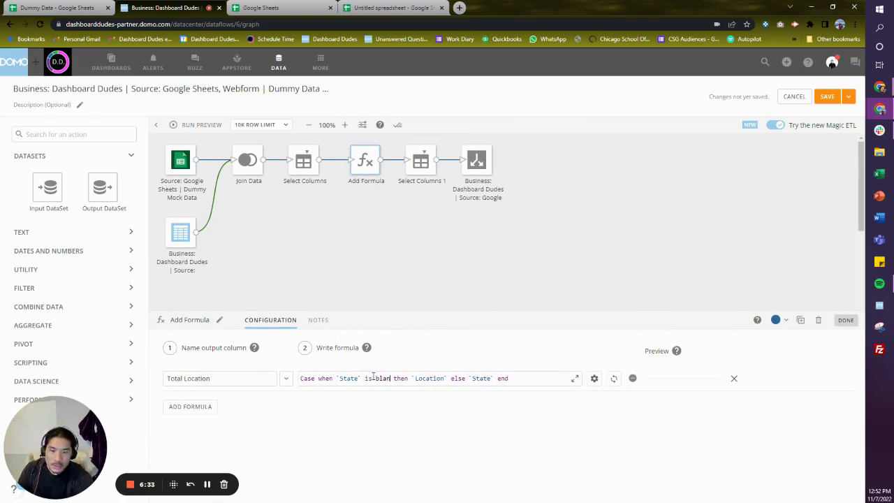
key("BackSpace")
key("BackSpace")
key("BackSpace")
key("BackSpace")
key("BackSpace")
key("BackSpace")
key("BackSpace")
key("BackSpace")
key("BackSpace")
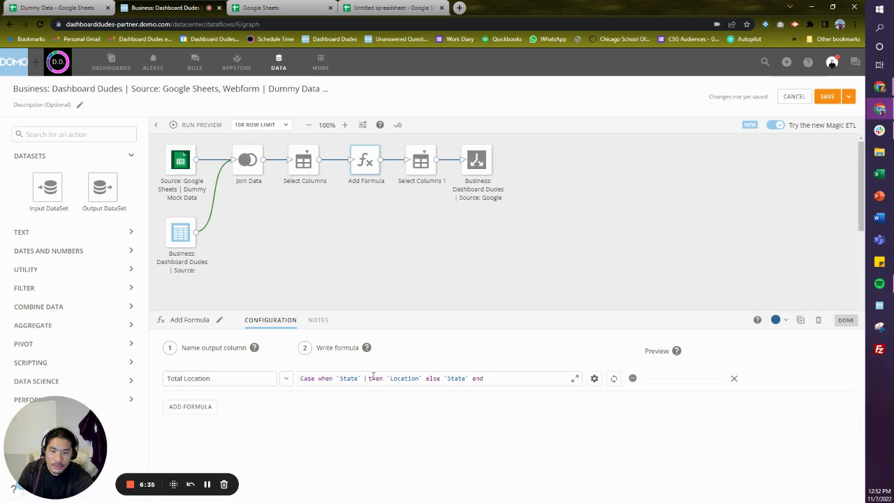
type("<>")
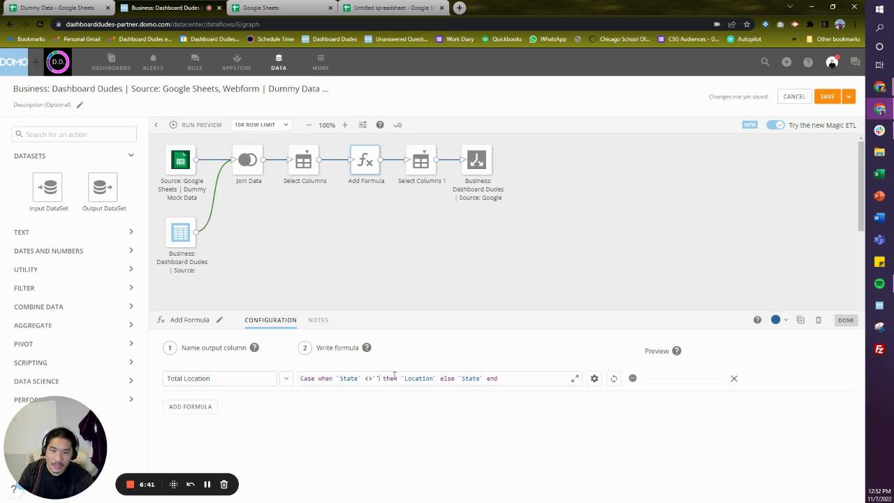
left_click_drag(398, 378, 438, 378)
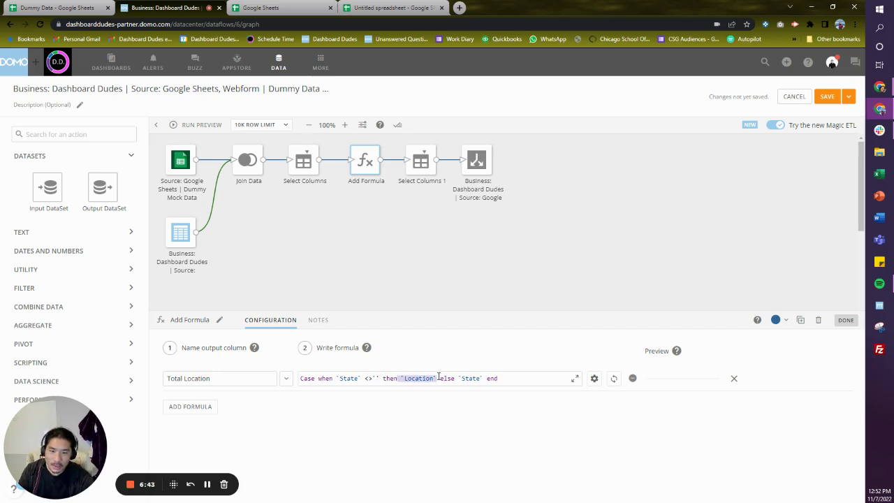
type("`State`")
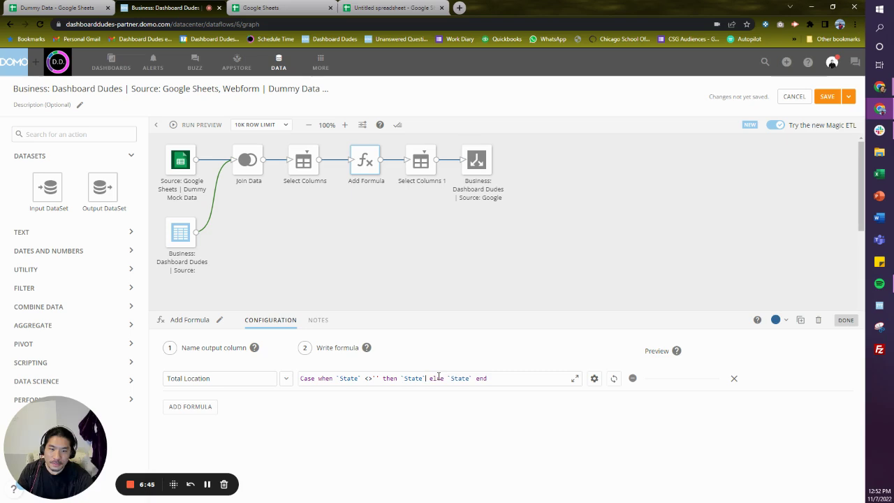
left_click_drag(451, 378, 475, 377)
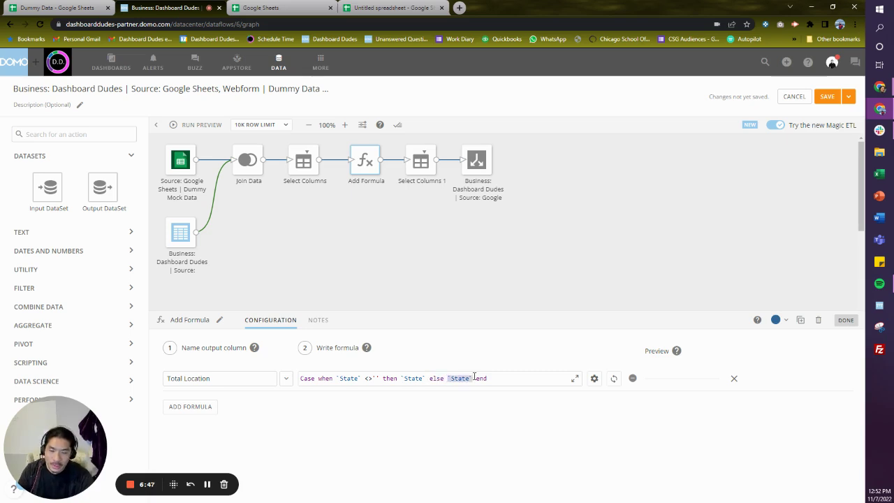
type("Location")
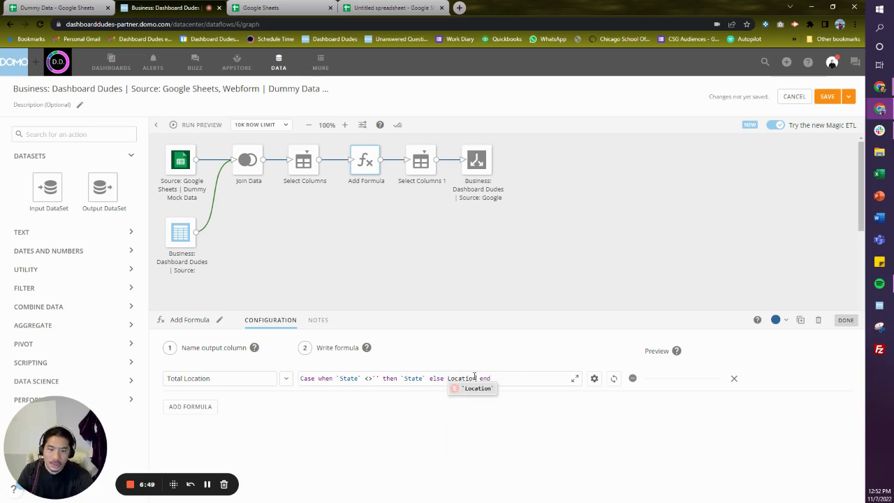
left_click(472, 389)
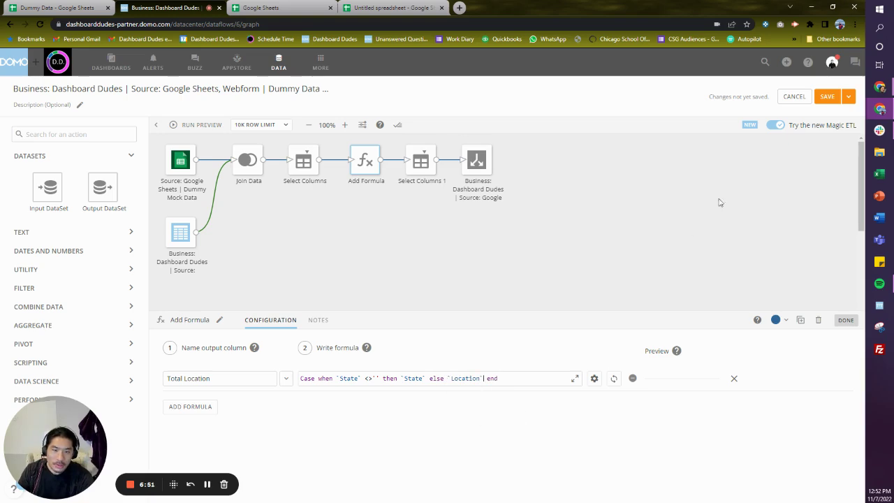
Step: Save and run the dataflow again with the corrected Total Location formula
left_click(851, 97)
left_click(840, 117)
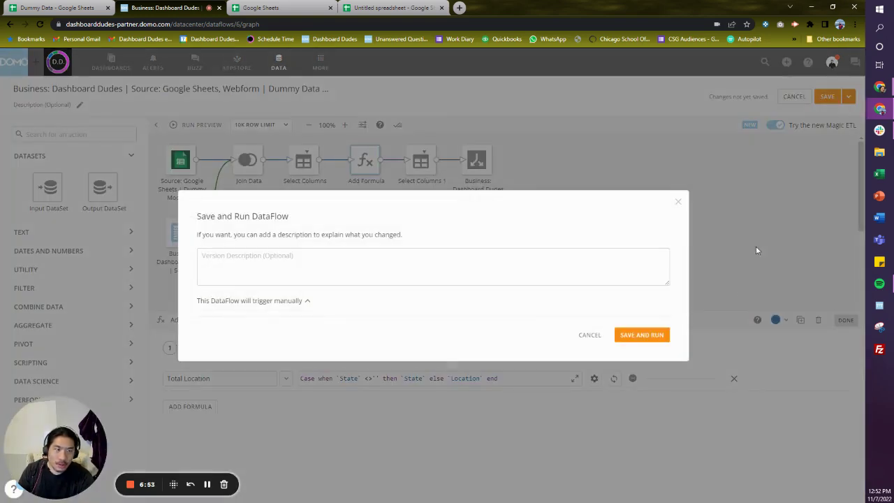
left_click(642, 334)
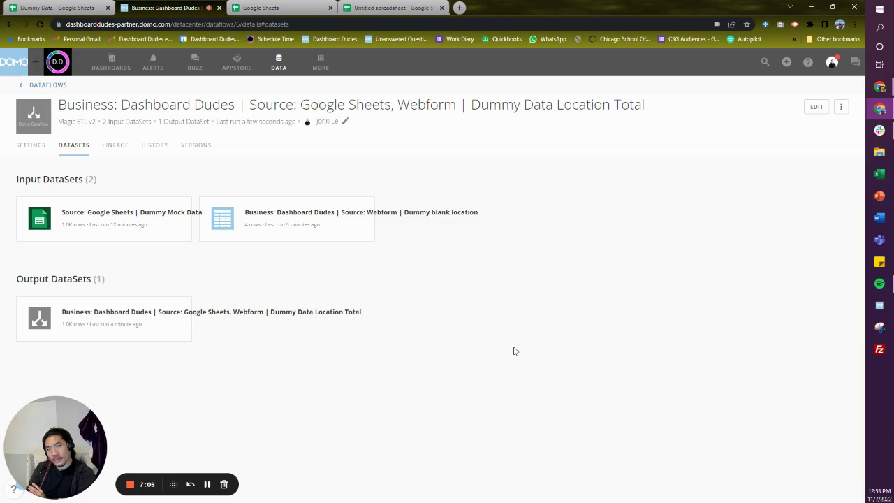
Step: Filter the output dataset to blank State, showing Illinois, Hawaii, Alaska and New York in Total Location
left_click(96, 315)
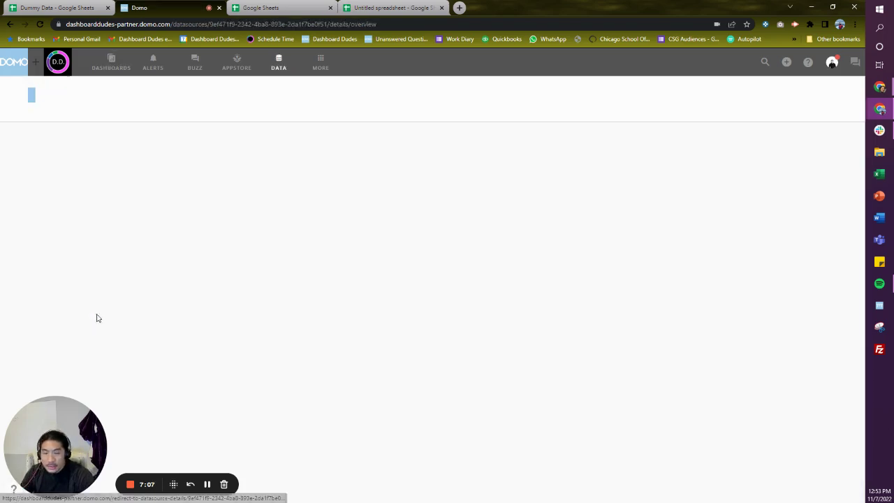
left_click(368, 90)
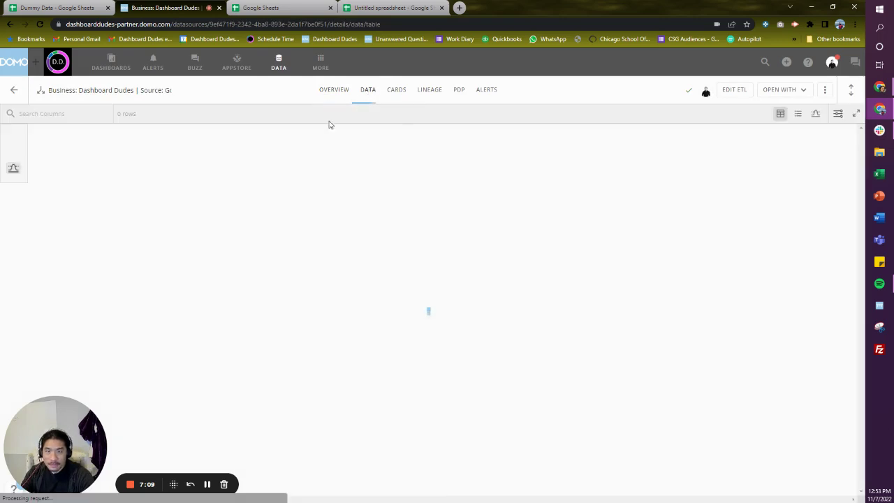
left_click(366, 176)
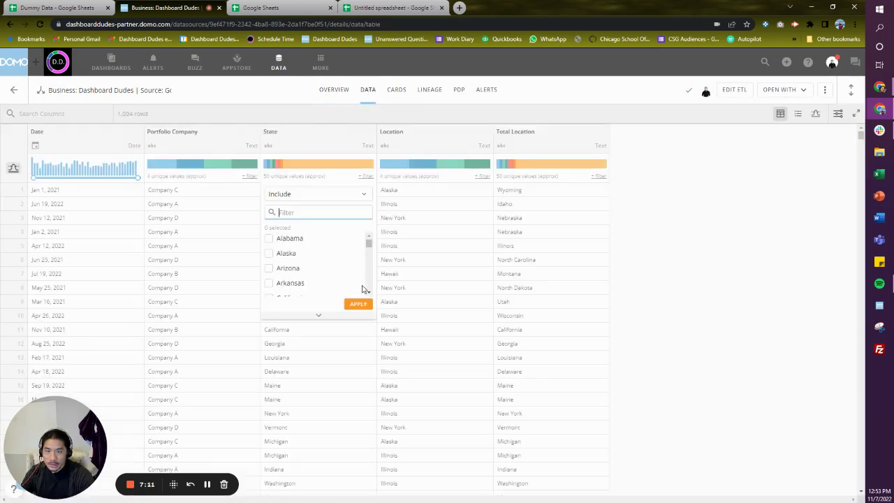
scroll(371, 293, "down", 10)
left_click(284, 291)
left_click(353, 304)
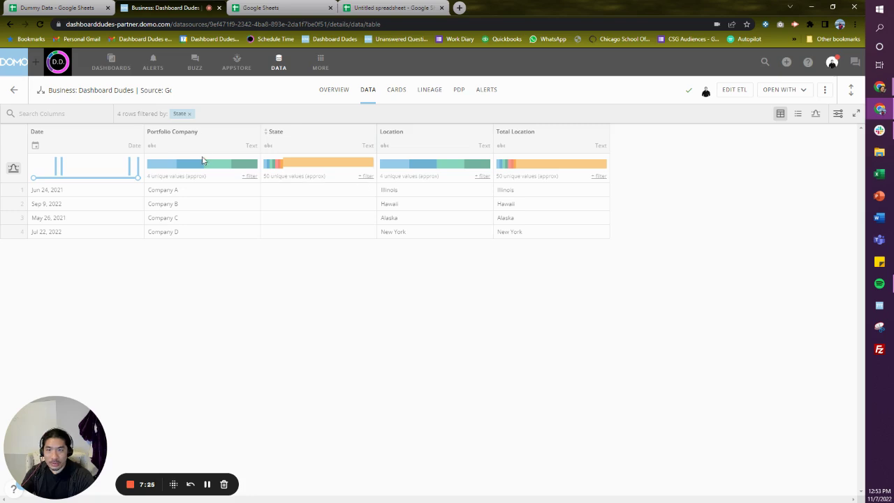
Step: Remove the State filter to show all 1,004 rows again
left_click(189, 114)
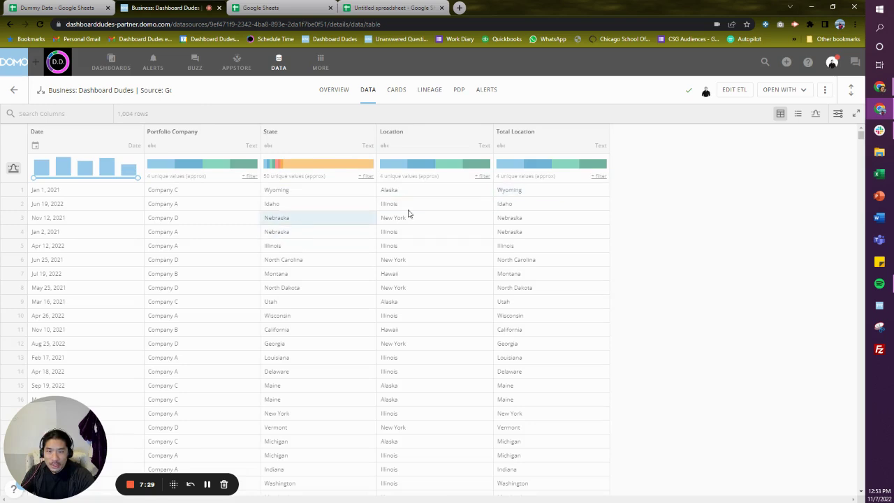
scroll(566, 280, "down", 5)
scroll(571, 298, "down", 1)
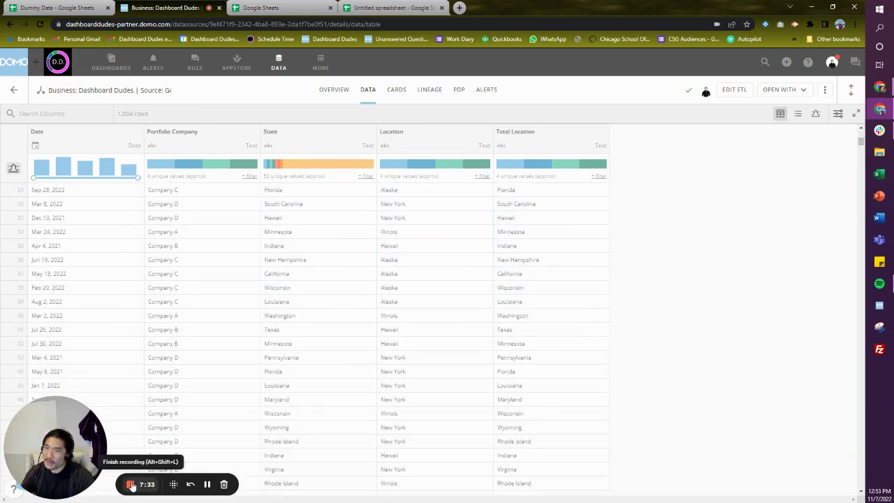
Step: Open the Dashboard Dudes website in a new tab and go to its Dashboarding 101 page
left_click(459, 8)
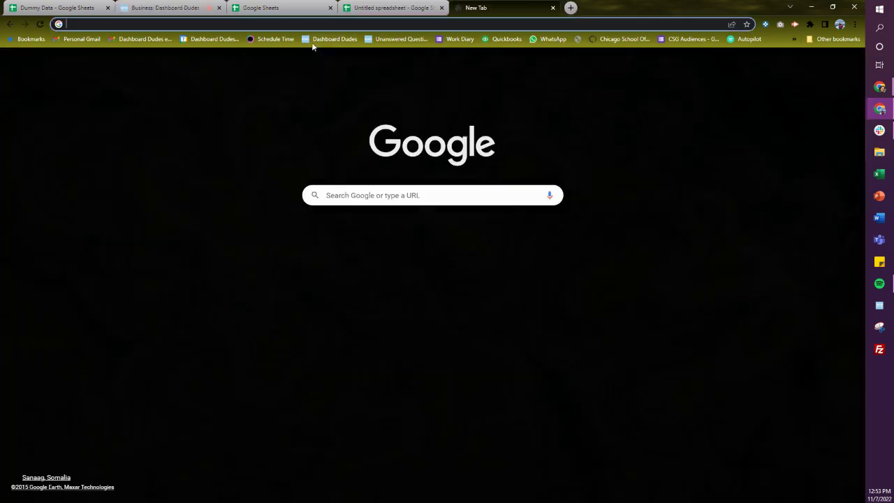
left_click(283, 41)
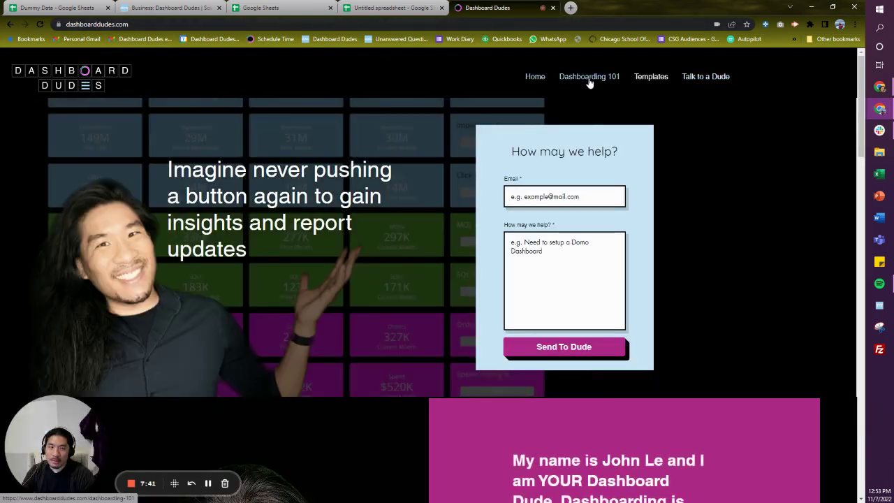
left_click(589, 79)
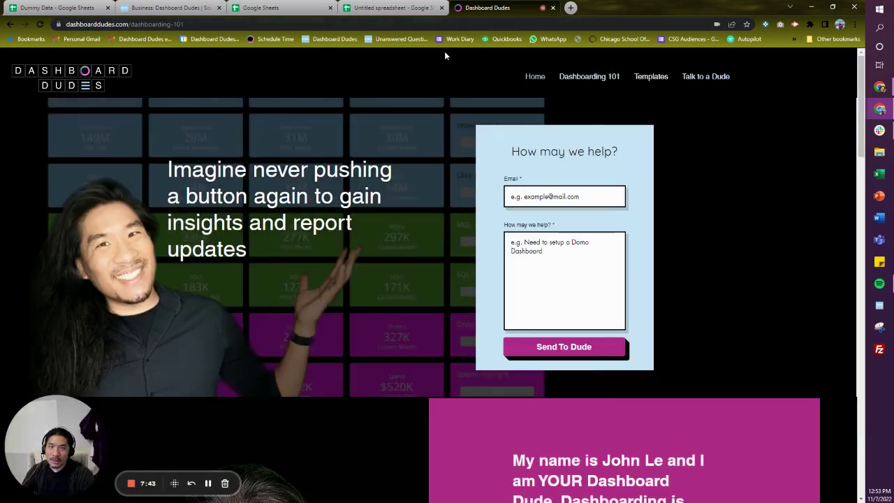